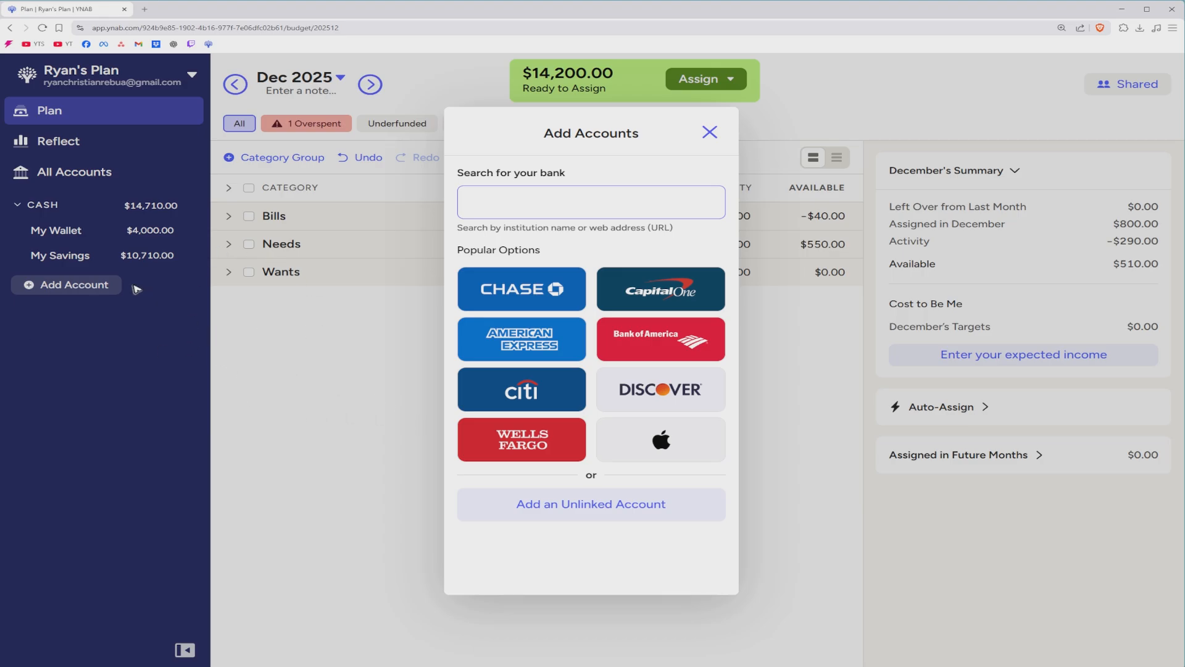
Begin adding an unlinked account without connecting a bank.
{"action": "left_click", "coordinate": [682, 516]}
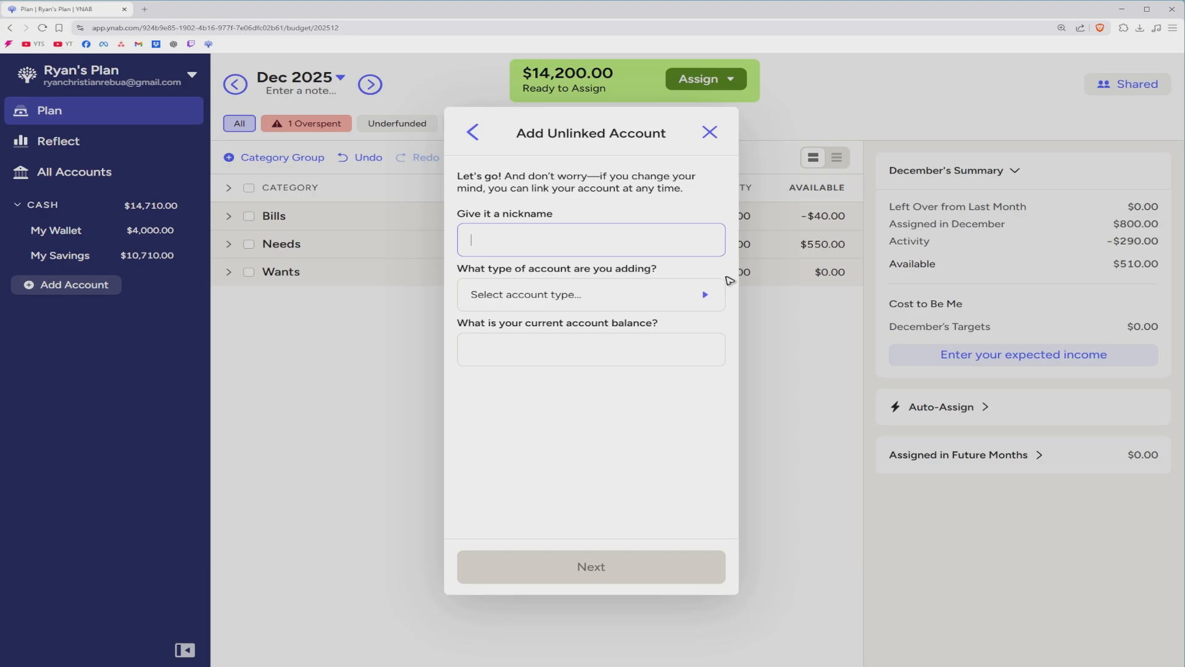
Nickname the account 'Personal Loan' and choose Personal Loan as its account type.
{"action": "type", "text": "Personal Loan"}
{"action": "left_click", "coordinate": [616, 304]}
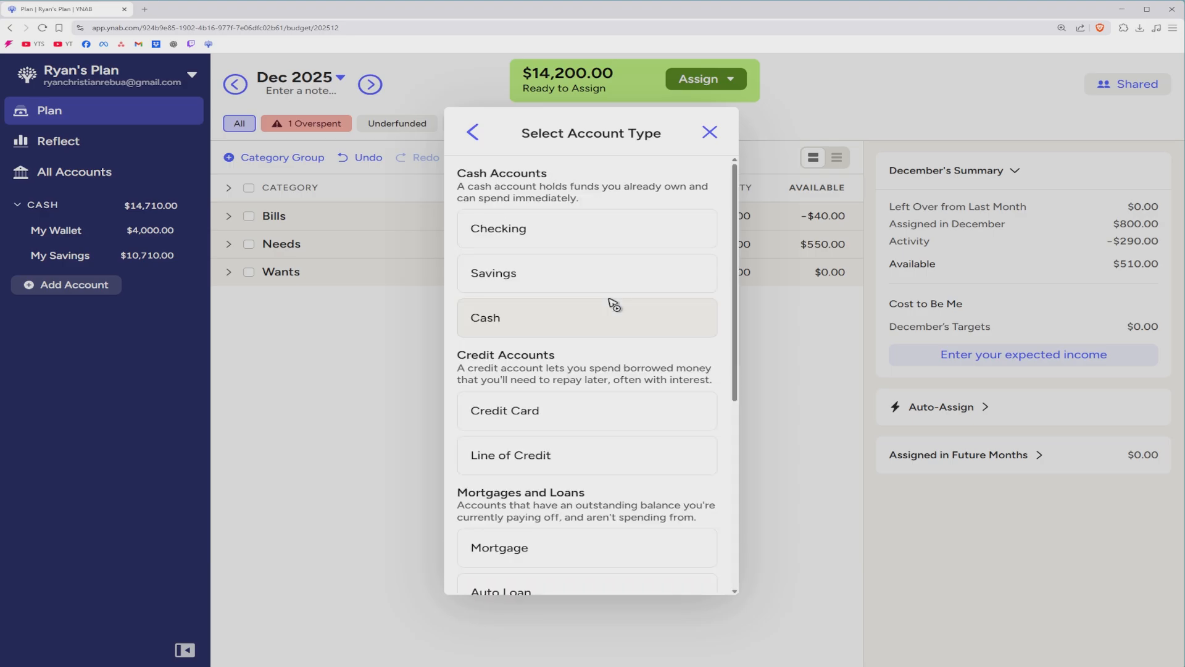
{"action": "scroll", "coordinate": [592, 296], "scroll_direction": "down", "scroll_amount": 2}
{"action": "scroll", "coordinate": [593, 325], "scroll_direction": "down", "scroll_amount": 2}
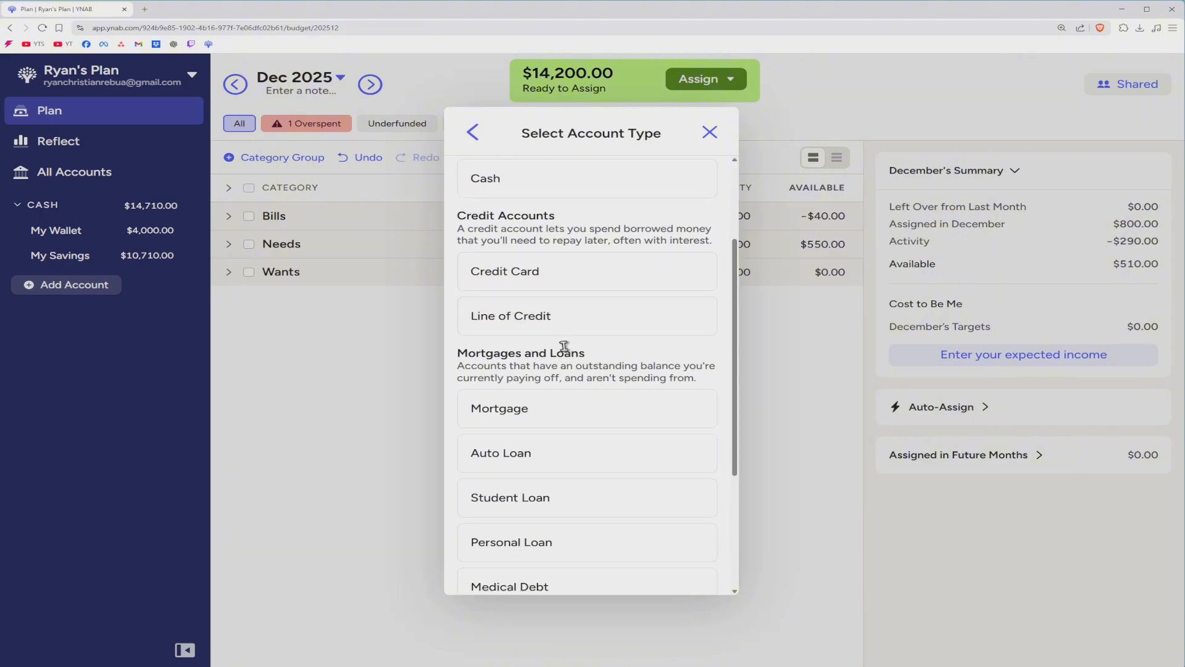
{"action": "scroll", "coordinate": [602, 340], "scroll_direction": "down", "scroll_amount": 2}
{"action": "scroll", "coordinate": [589, 284], "scroll_direction": "down", "scroll_amount": 1}
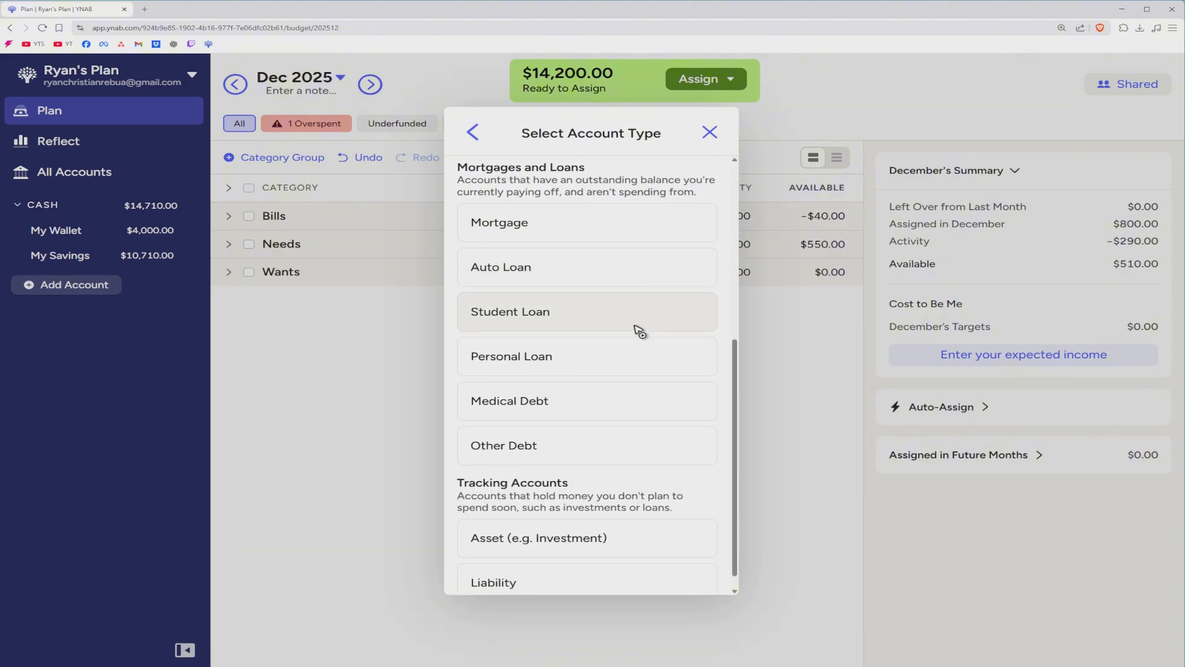
{"action": "left_click", "coordinate": [537, 365]}
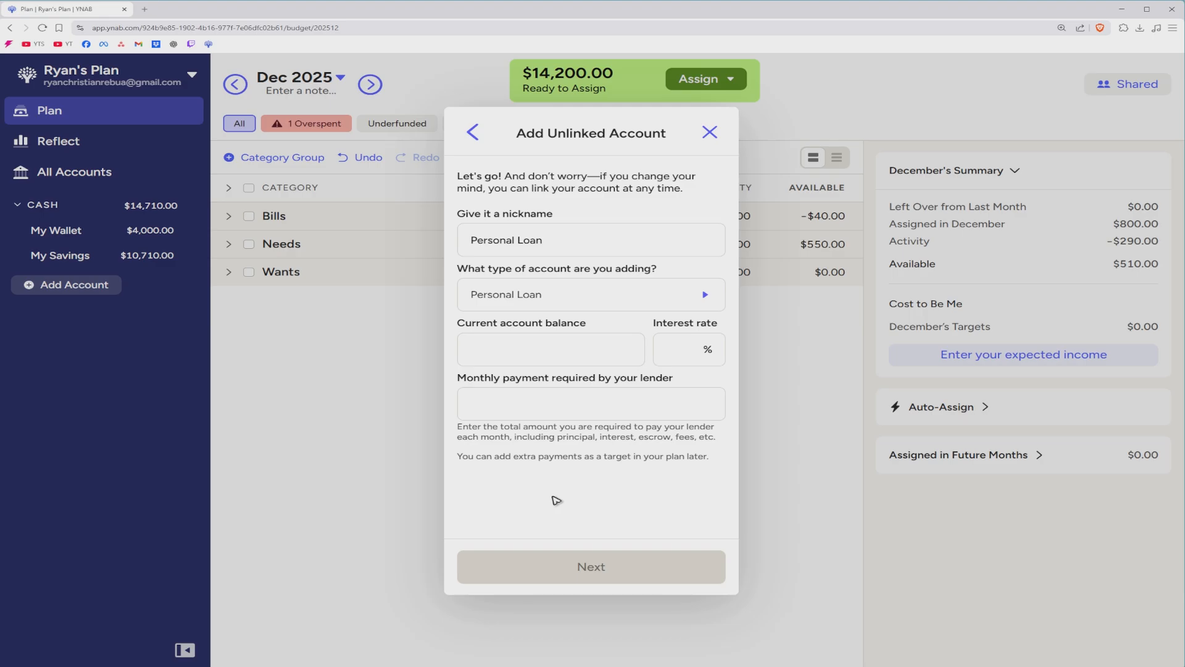
Enter a 5000 balance, 3% interest rate and 200 monthly payment for the loan.
{"action": "left_click", "coordinate": [526, 353]}
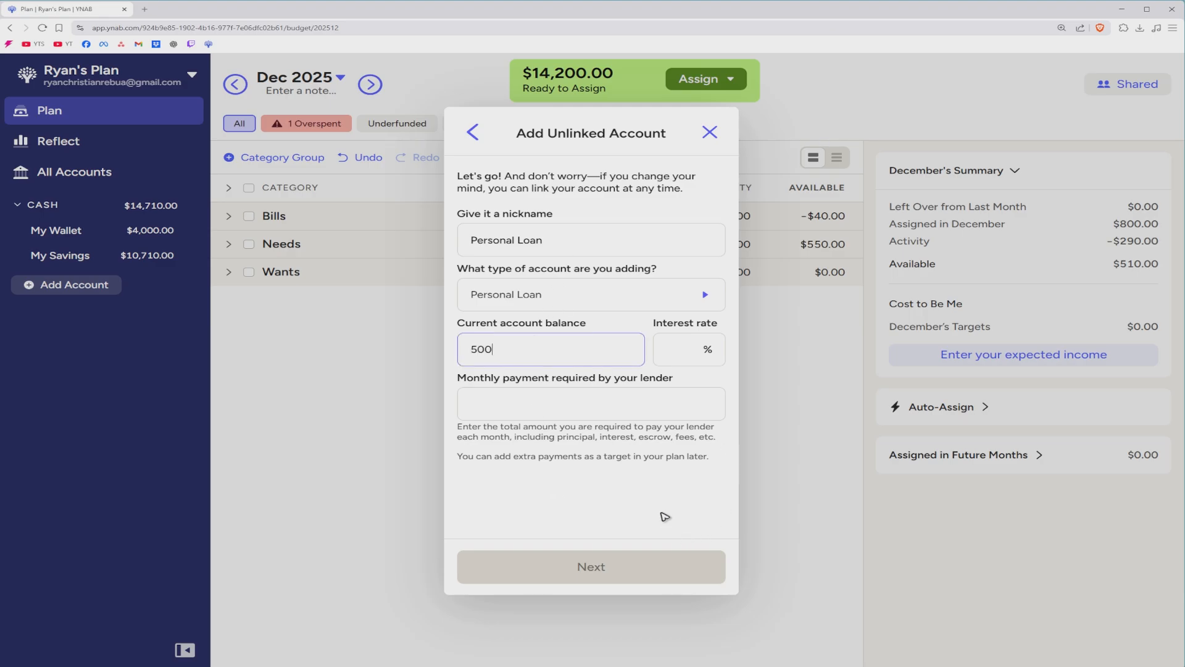
{"action": "key", "text": "Tab"}
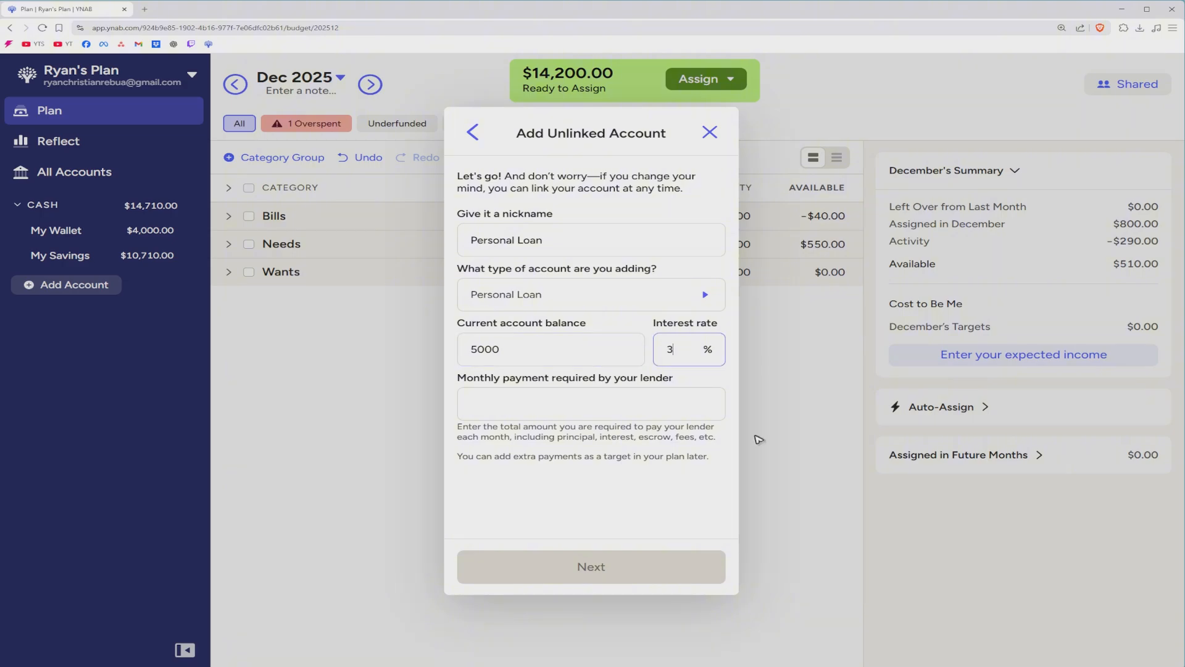
{"action": "left_click", "coordinate": [621, 324]}
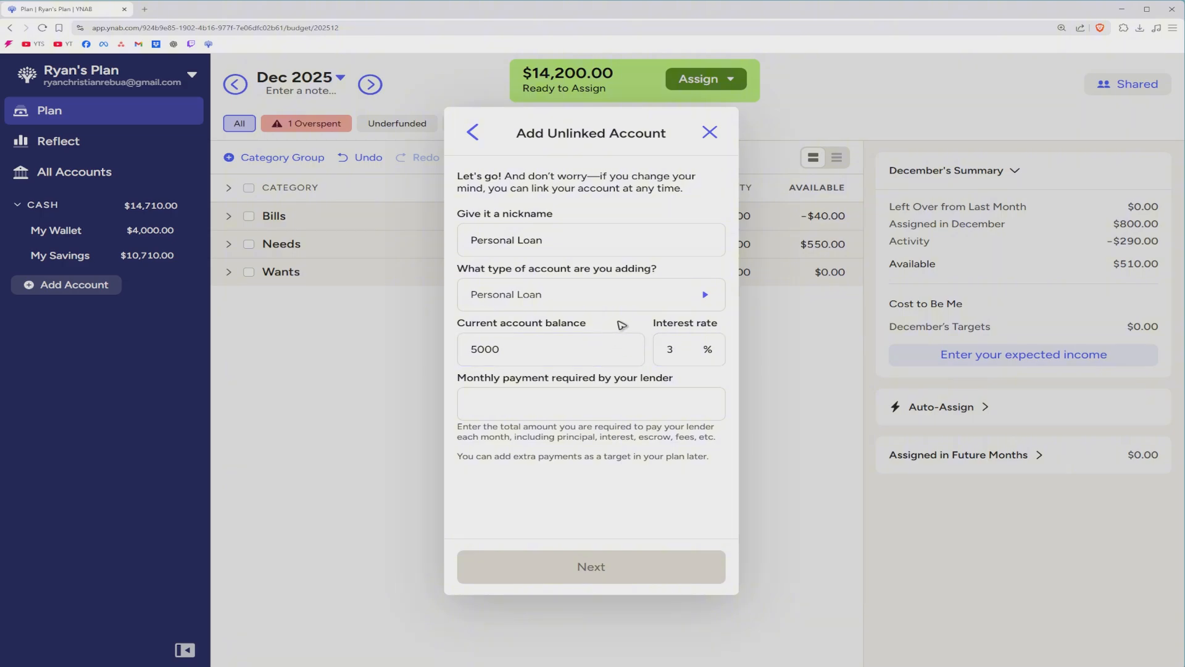
{"action": "left_click", "coordinate": [497, 415]}
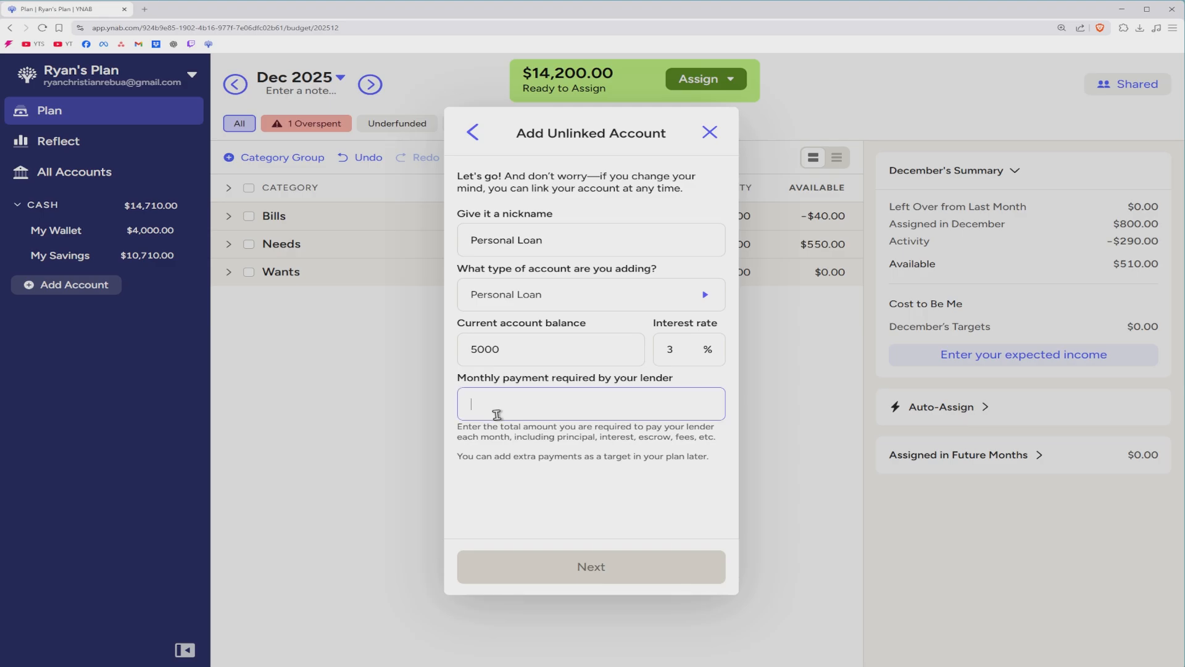
{"action": "type", "text": "200"}
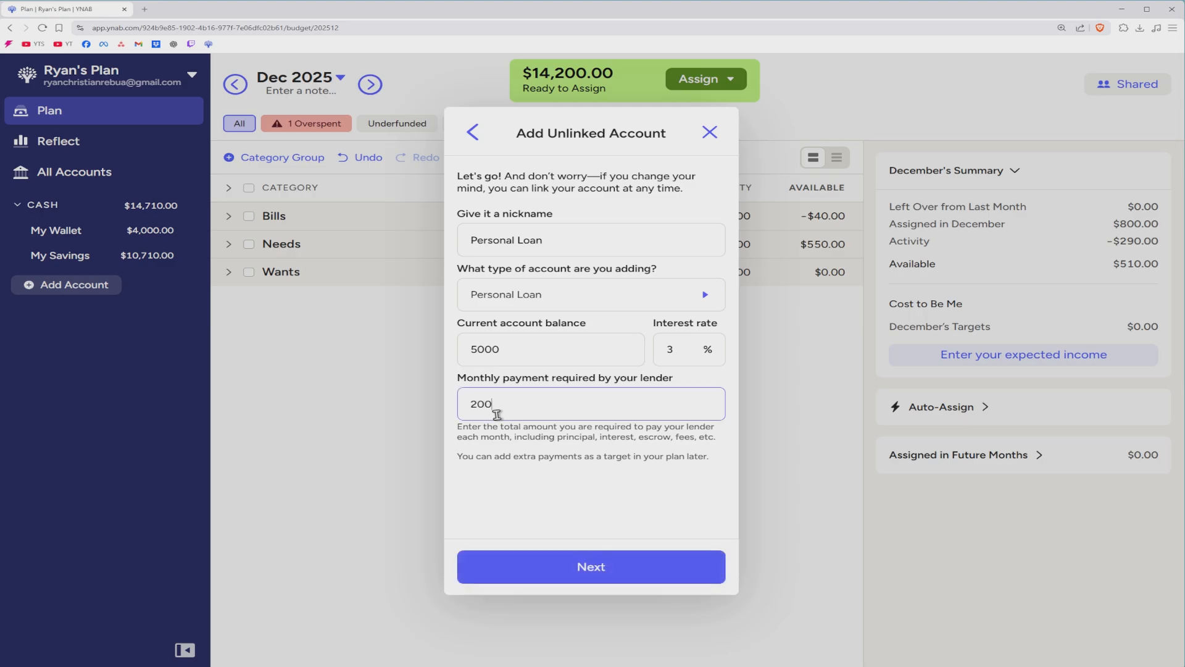
{"action": "left_click", "coordinate": [510, 449]}
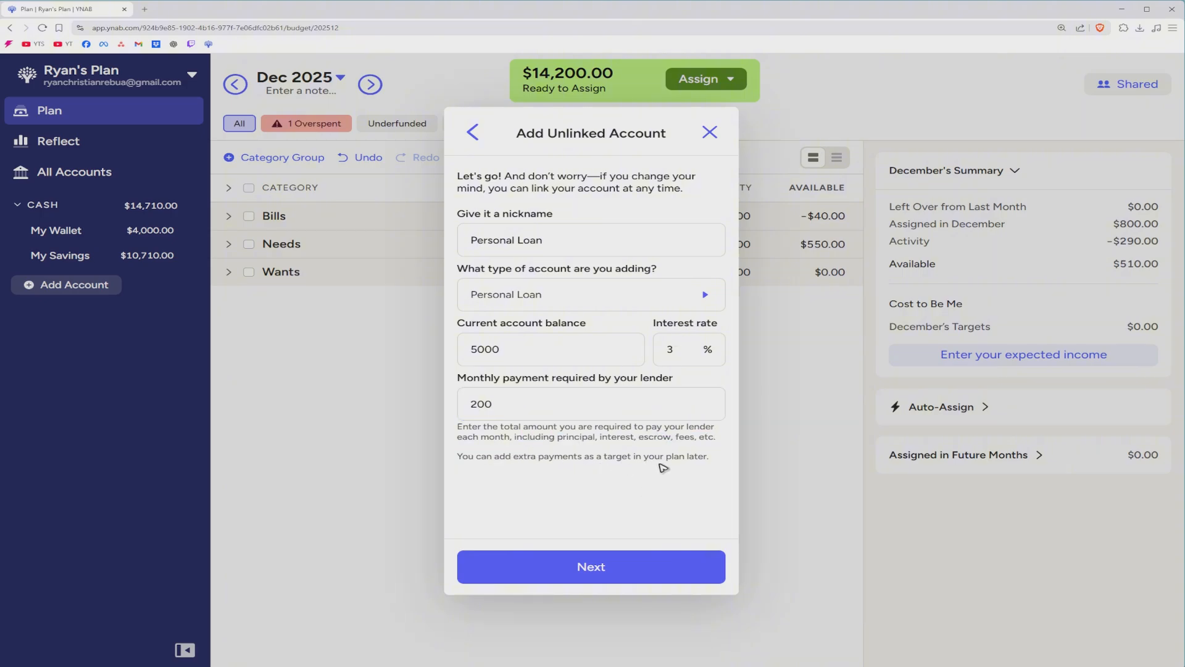
Continue to category pairing and browse the existing categories without choosing one.
{"action": "left_click", "coordinate": [602, 566]}
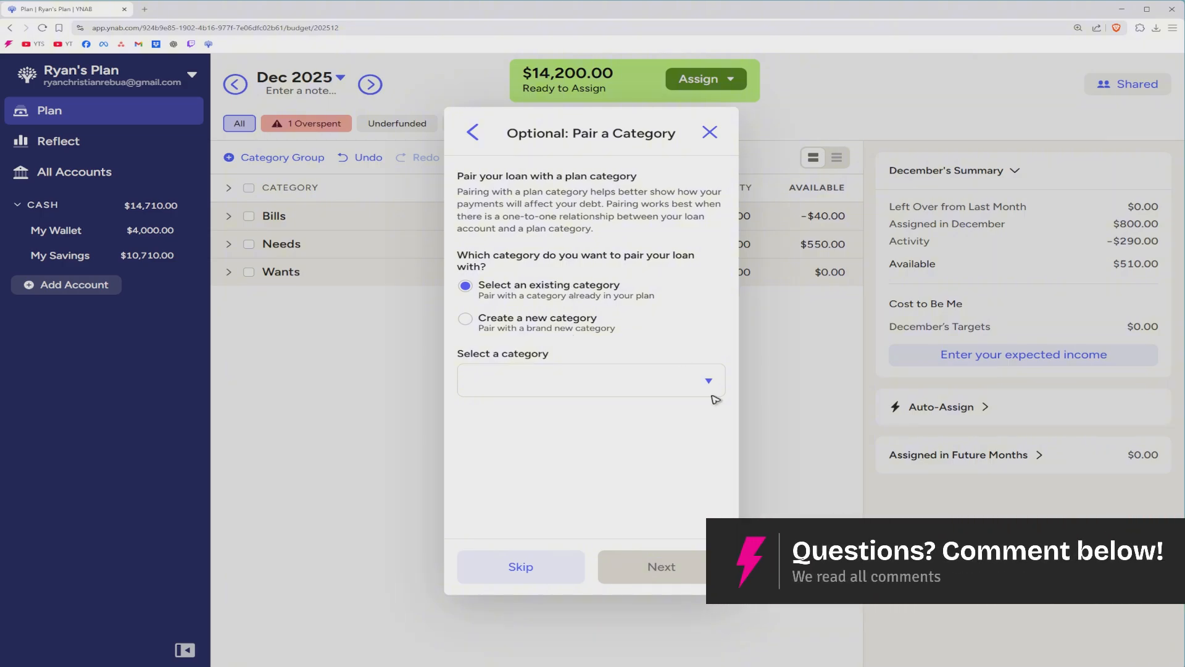
{"action": "left_click", "coordinate": [708, 382]}
{"action": "scroll", "coordinate": [638, 253], "scroll_direction": "down", "scroll_amount": 4}
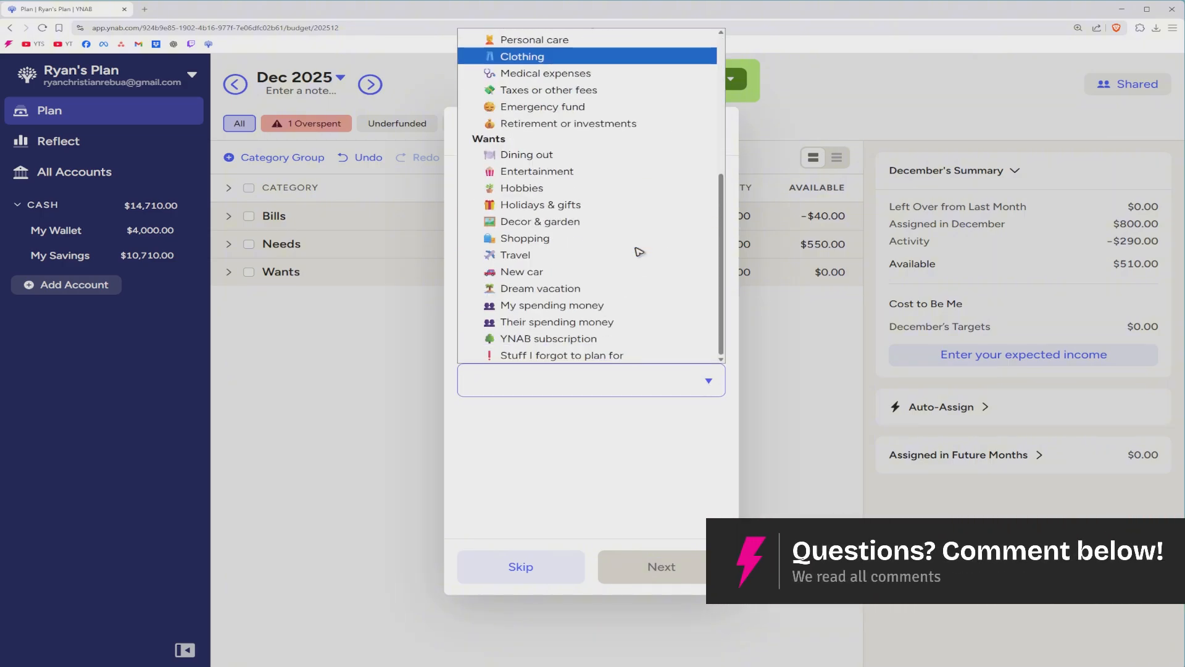
{"action": "scroll", "coordinate": [636, 259], "scroll_direction": "up", "scroll_amount": 4}
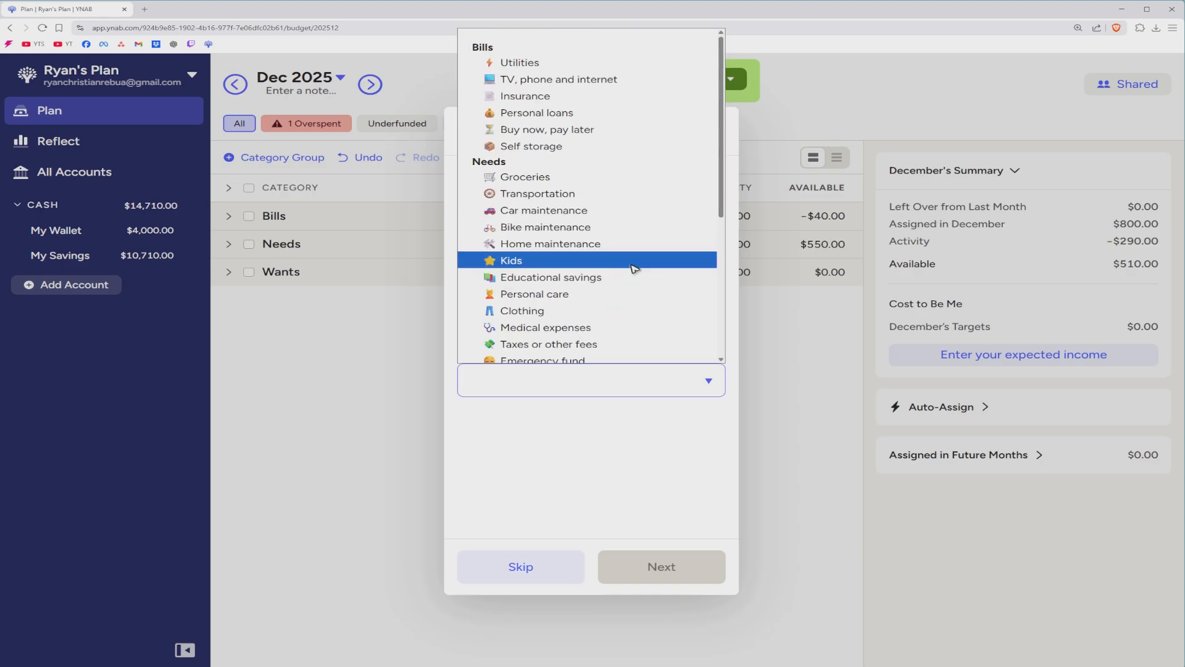
{"action": "scroll", "coordinate": [632, 265], "scroll_direction": "down", "scroll_amount": 4}
{"action": "left_click", "coordinate": [660, 472]}
Pair the loan with a new category named Debt in the Bills group and finish.
{"action": "left_click", "coordinate": [492, 323]}
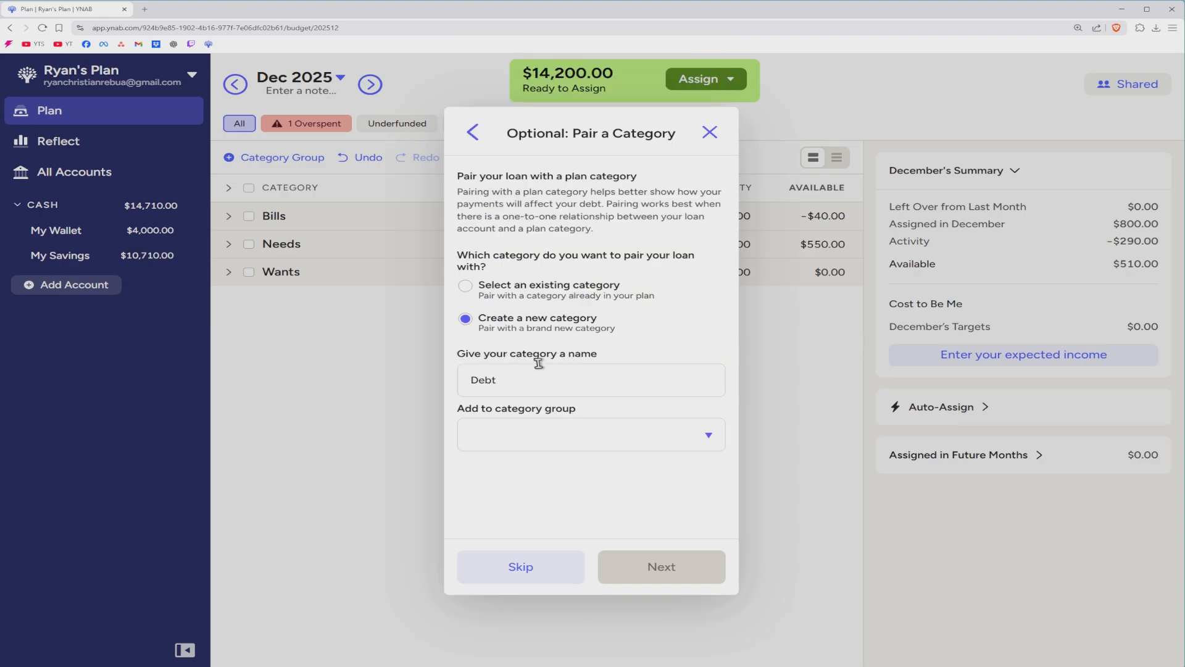
{"action": "left_click", "coordinate": [522, 382]}
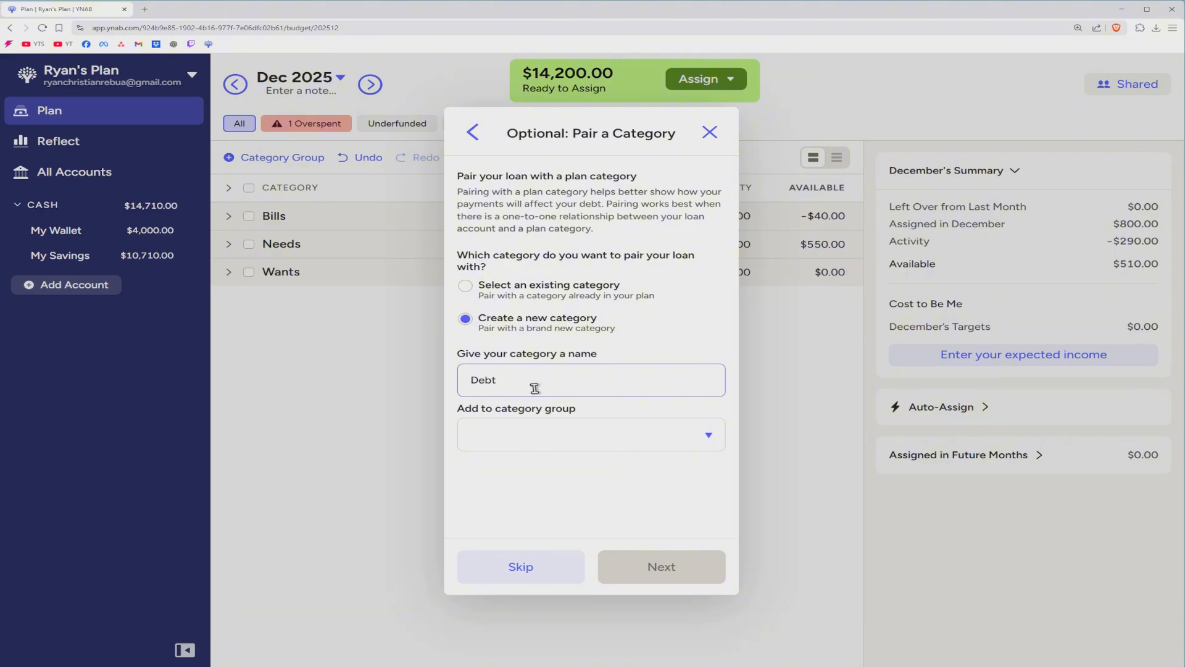
{"action": "left_click_drag", "start_coordinate": [517, 383], "coordinate": [413, 393]}
{"action": "left_click", "coordinate": [704, 343]}
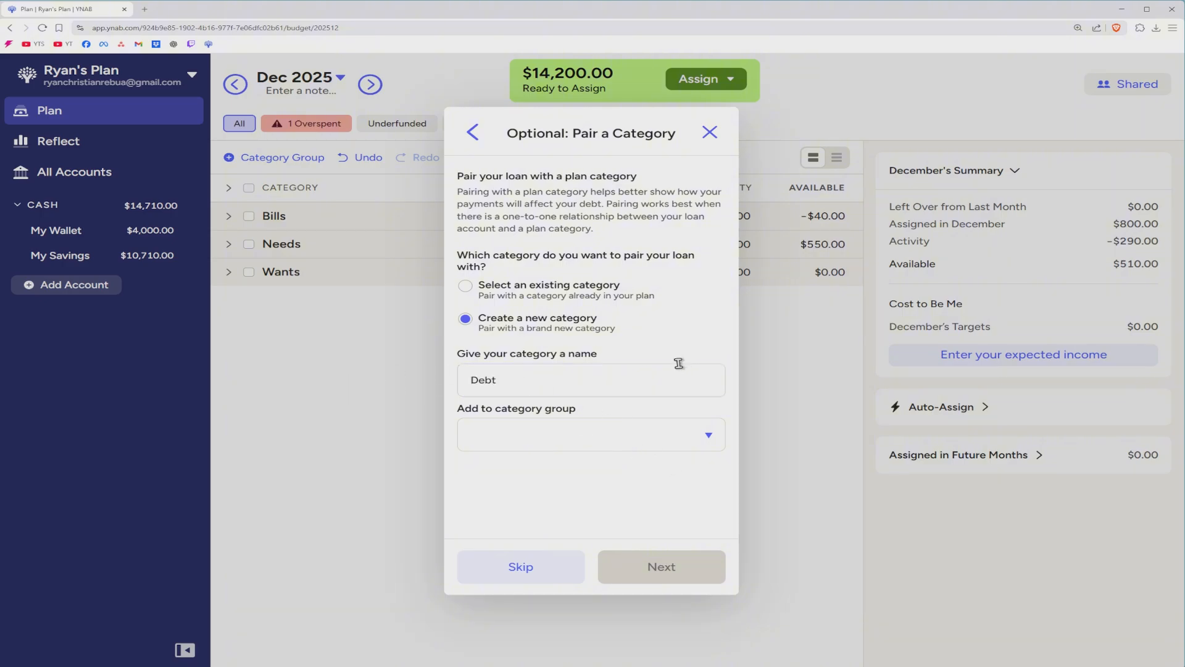
{"action": "left_click", "coordinate": [687, 442]}
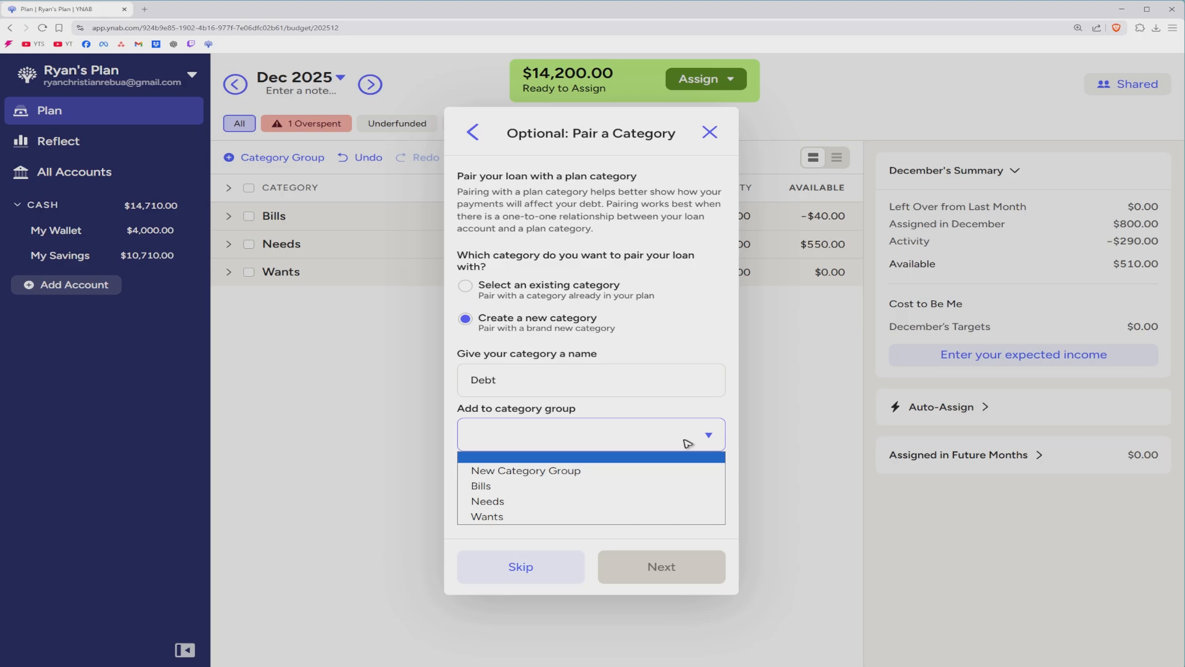
{"action": "left_click", "coordinate": [516, 488]}
{"action": "left_click", "coordinate": [704, 579]}
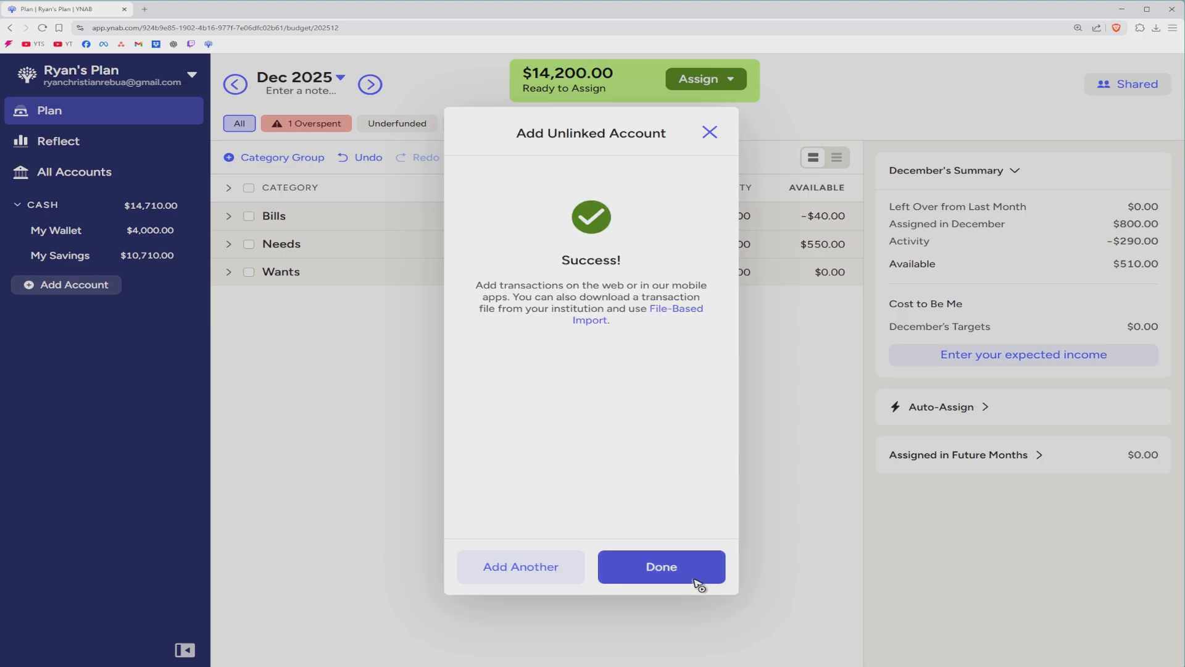
Close the success message, expand the Bills group, and open the Debt loan account.
{"action": "left_click", "coordinate": [662, 566]}
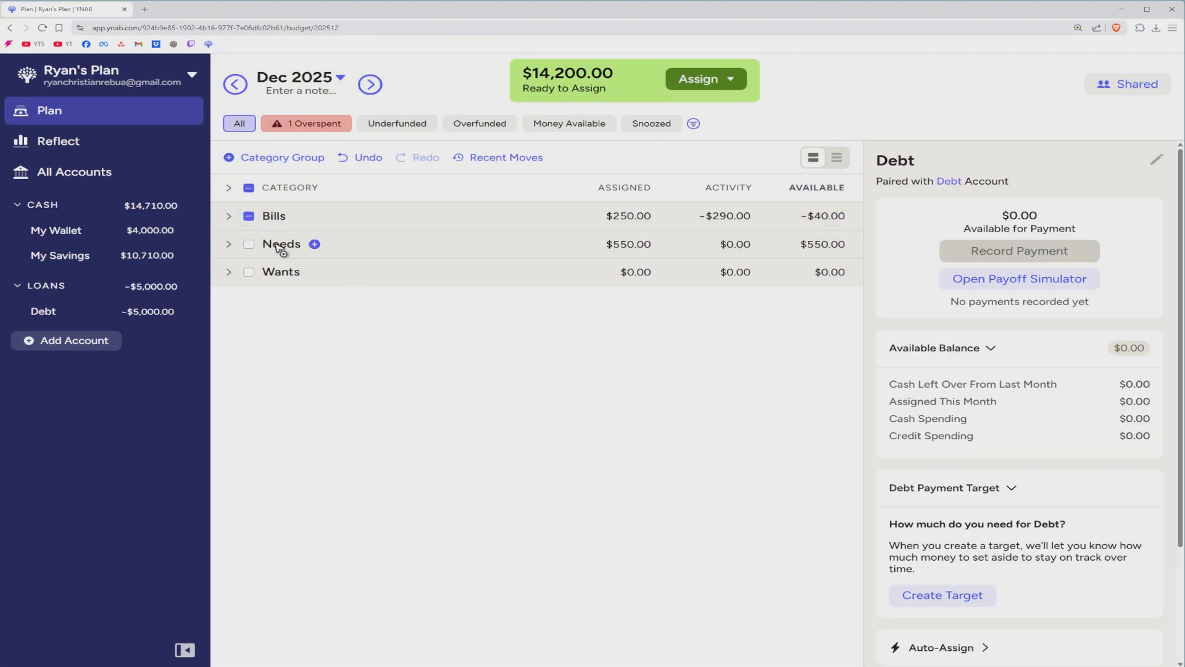
{"action": "left_click", "coordinate": [229, 215]}
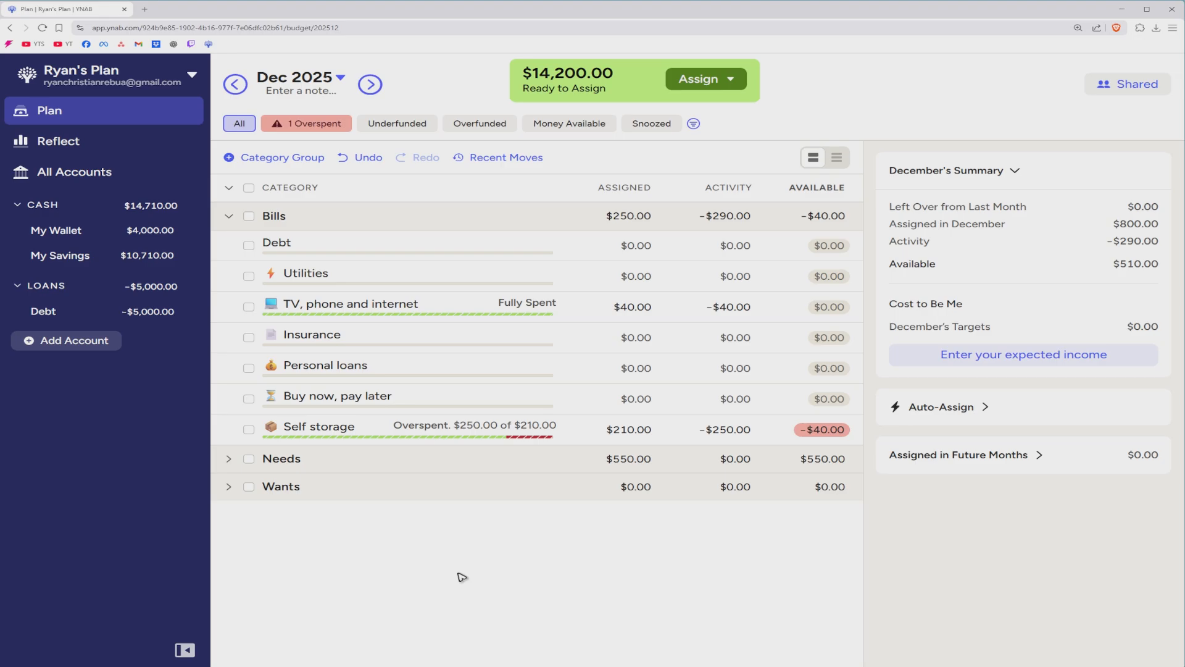
{"action": "left_click", "coordinate": [62, 309]}
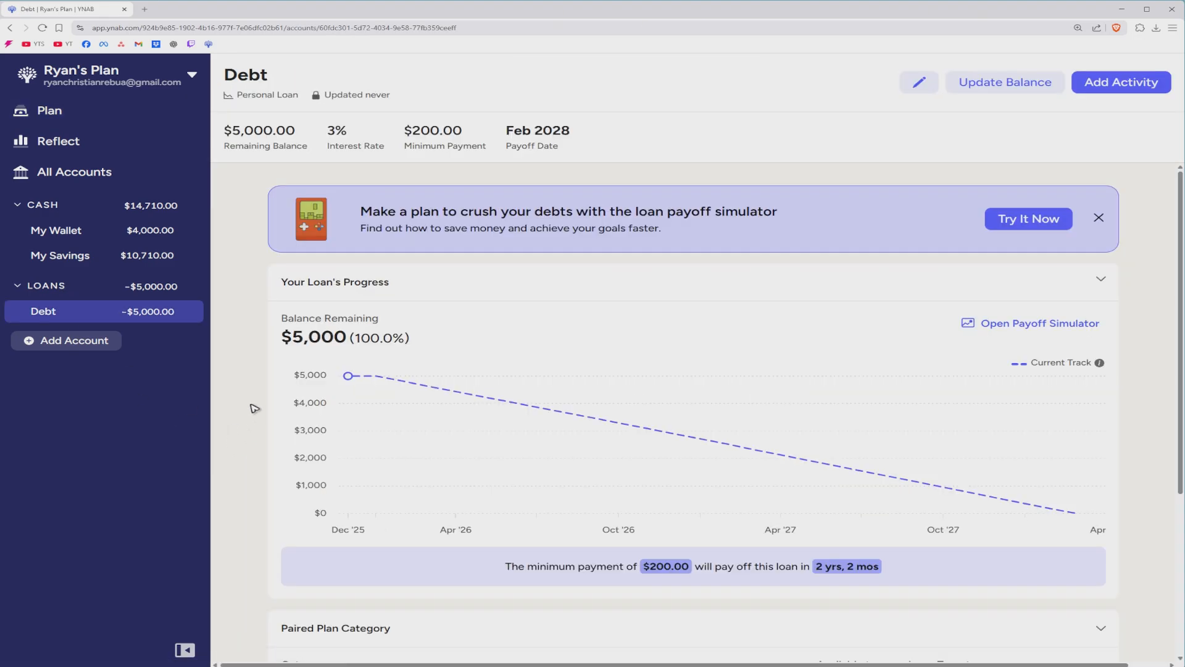
Highlight the 2 yrs, 2 mos payoff time and $5,000 remaining balance on the loan page.
{"action": "scroll", "coordinate": [639, 562], "scroll_direction": "down", "scroll_amount": 1}
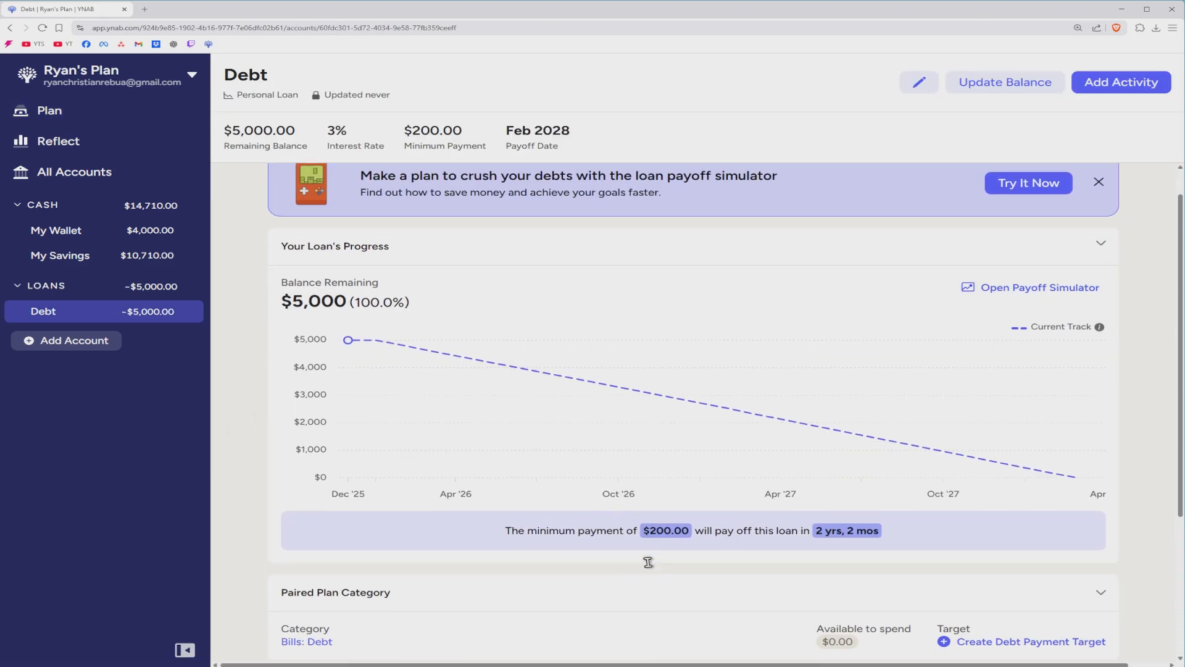
{"action": "left_click_drag", "start_coordinate": [806, 528], "coordinate": [924, 526]}
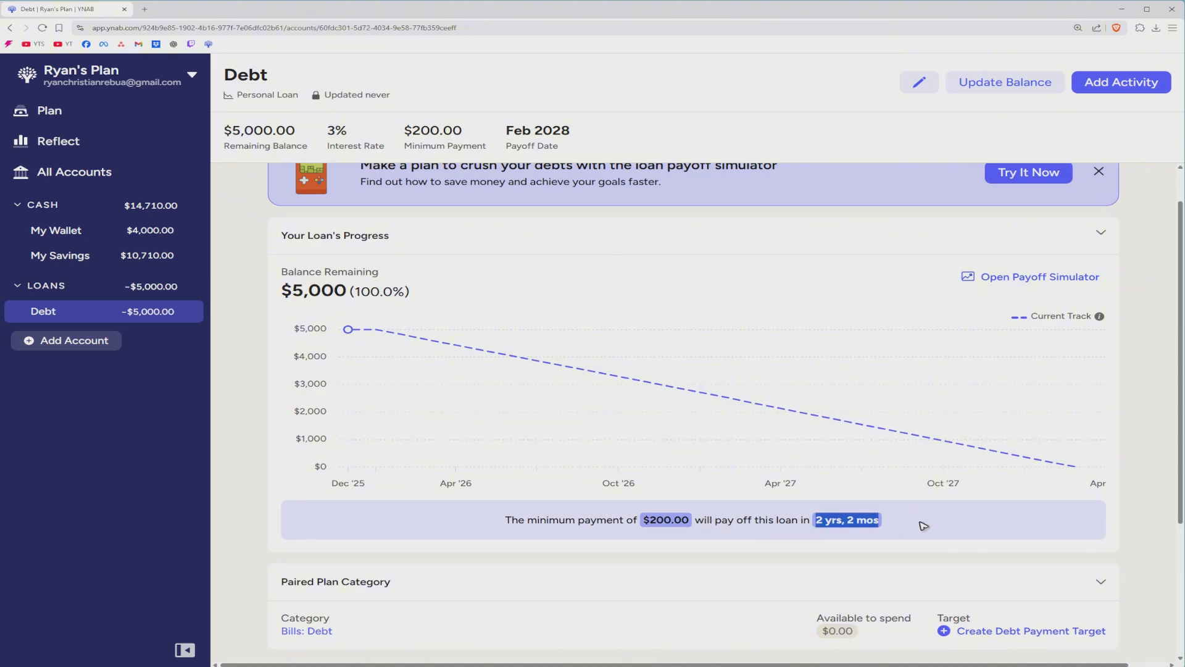
{"action": "left_click", "coordinate": [304, 510]}
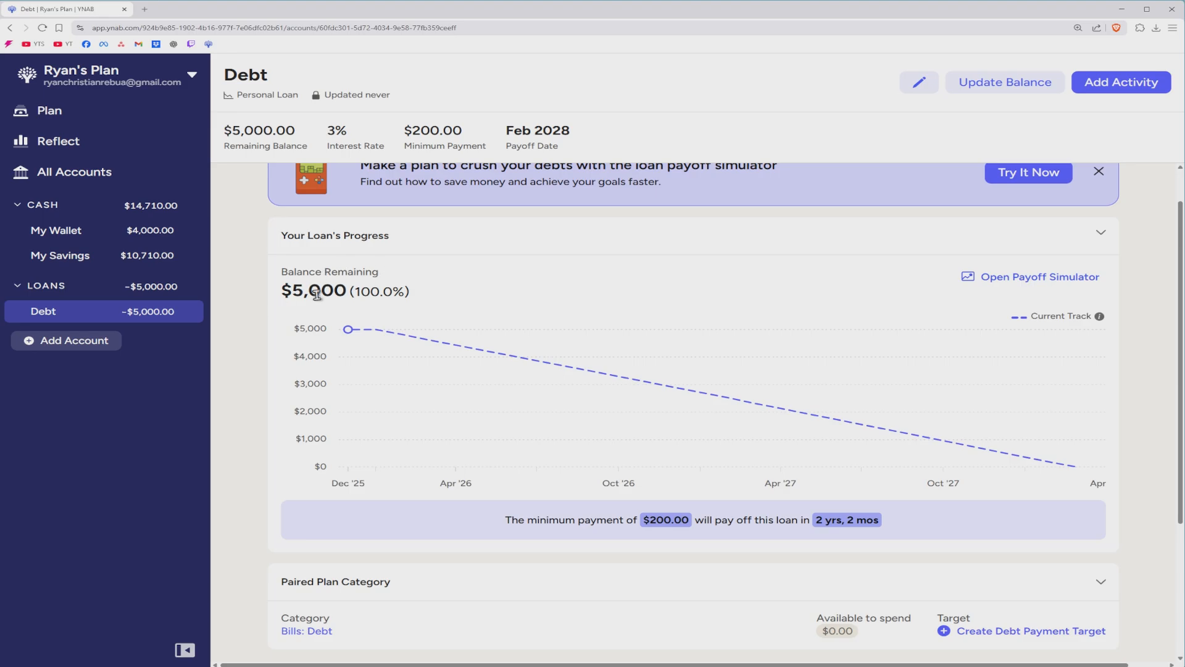
{"action": "left_click_drag", "start_coordinate": [282, 295], "coordinate": [404, 295]}
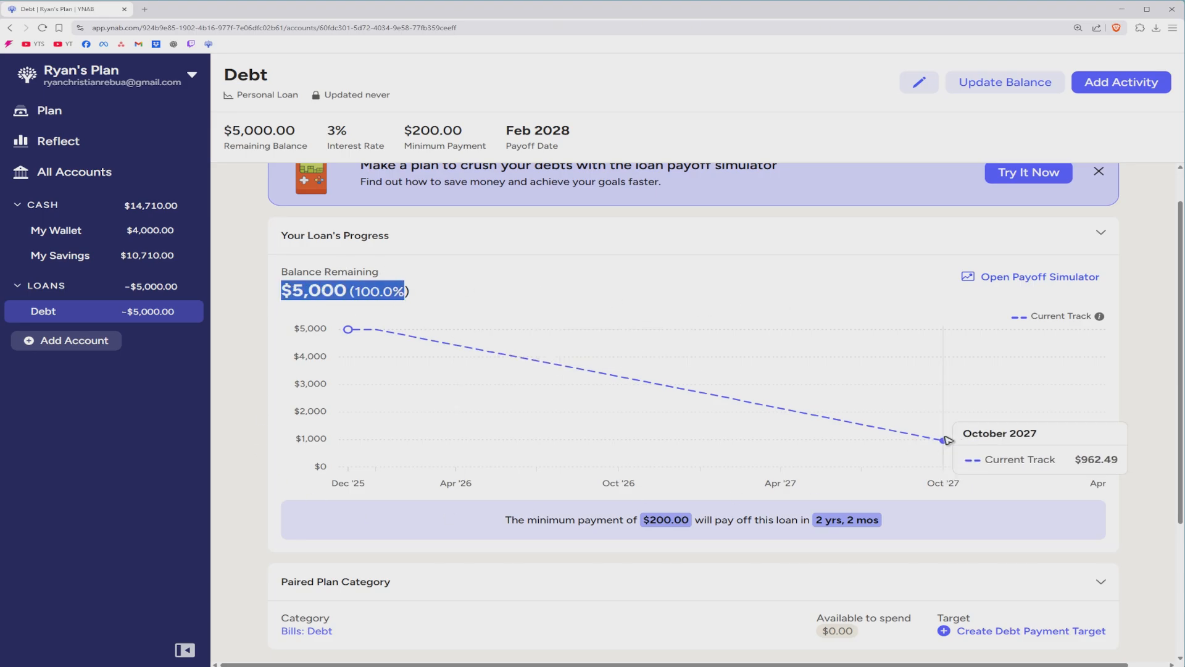
Scroll to Paired Plan Category and open the Bills: Debt category.
{"action": "scroll", "coordinate": [783, 500], "scroll_direction": "up", "scroll_amount": 1}
{"action": "mouse_move", "coordinate": [695, 476]}
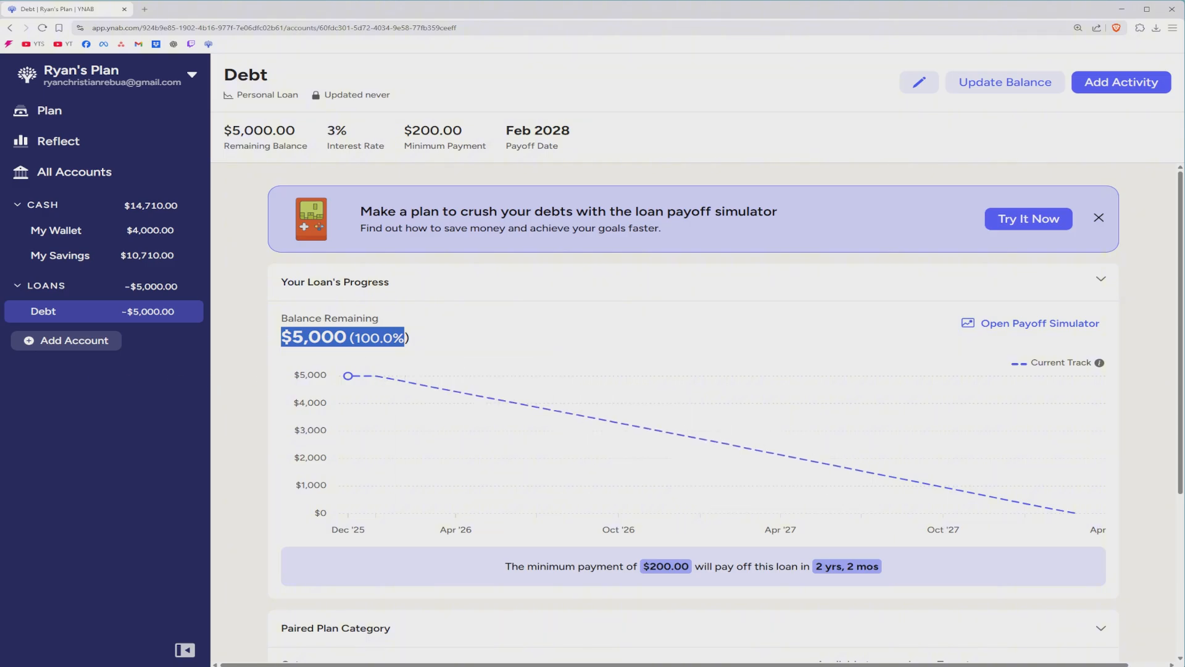
{"action": "scroll", "coordinate": [409, 426], "scroll_direction": "down", "scroll_amount": 2}
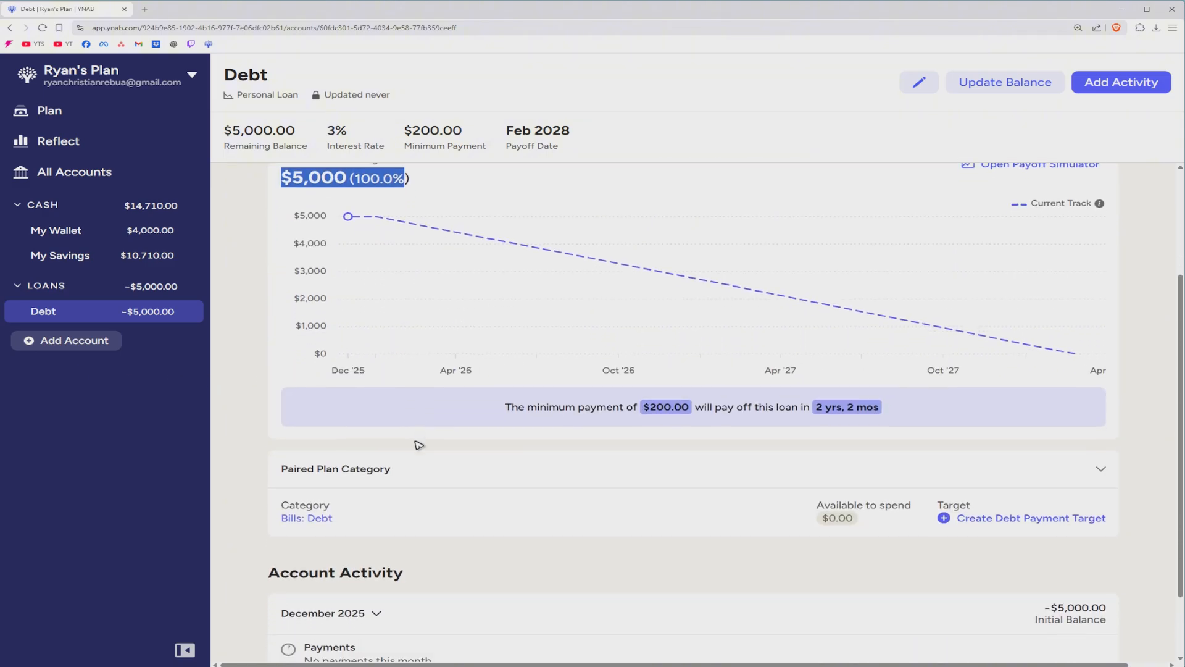
{"action": "scroll", "coordinate": [410, 426], "scroll_direction": "down", "scroll_amount": 2}
{"action": "scroll", "coordinate": [361, 484], "scroll_direction": "down", "scroll_amount": 1}
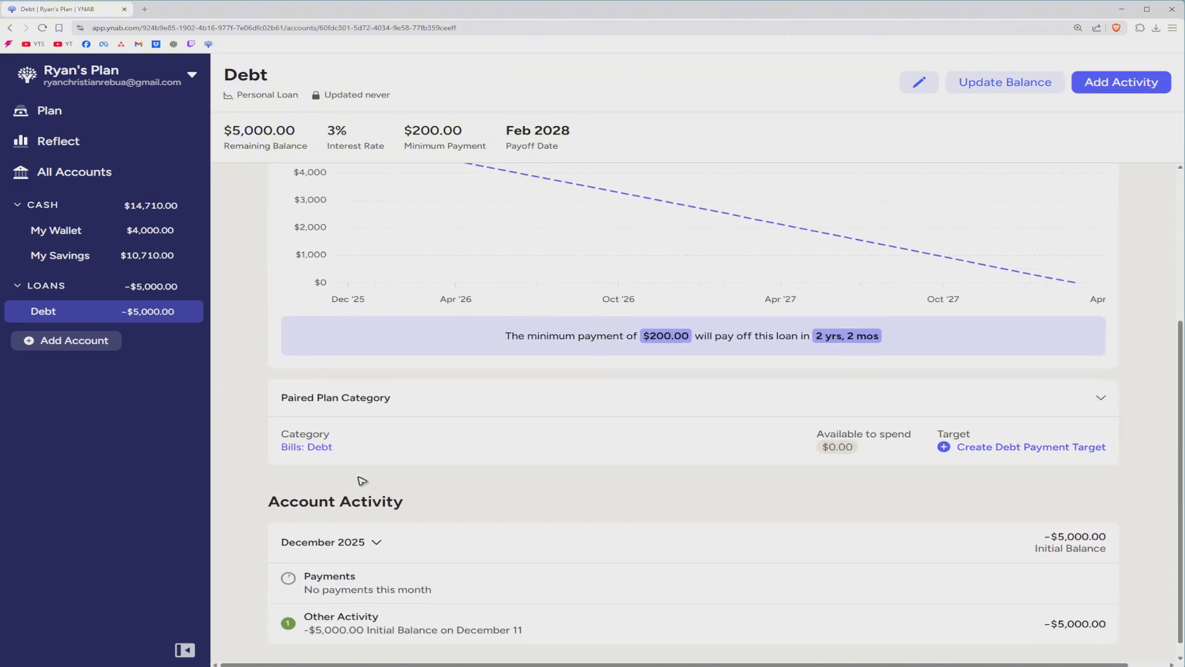
{"action": "left_click", "coordinate": [312, 438]}
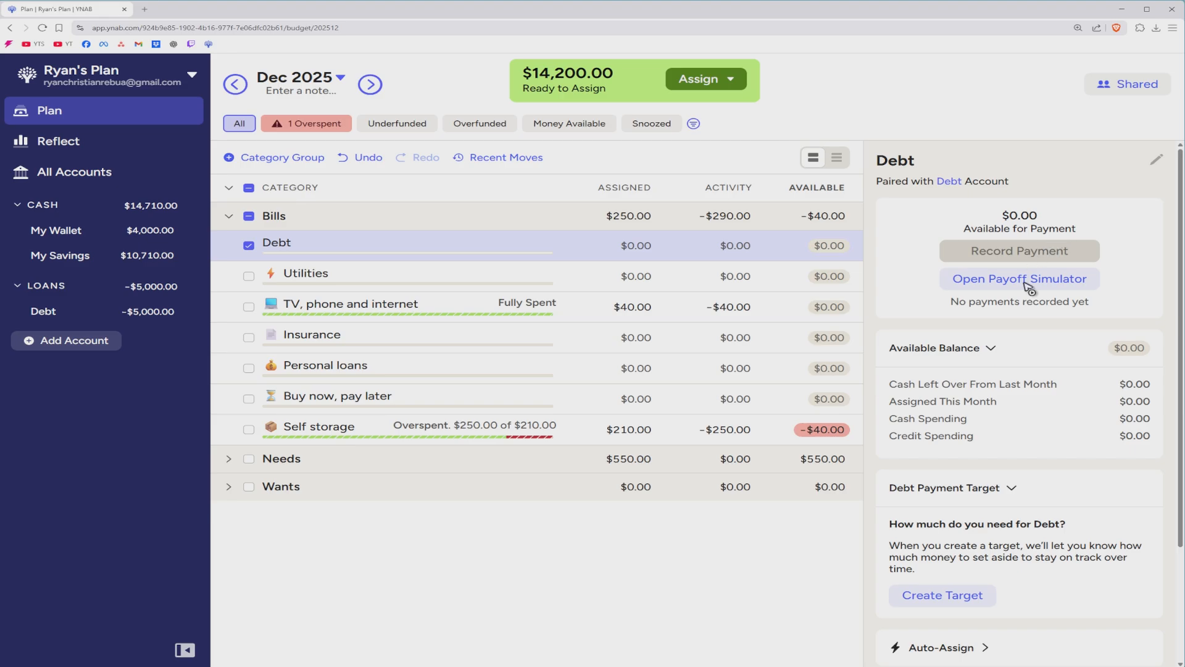
{"action": "scroll", "coordinate": [1028, 287], "scroll_direction": "down", "scroll_amount": 2}
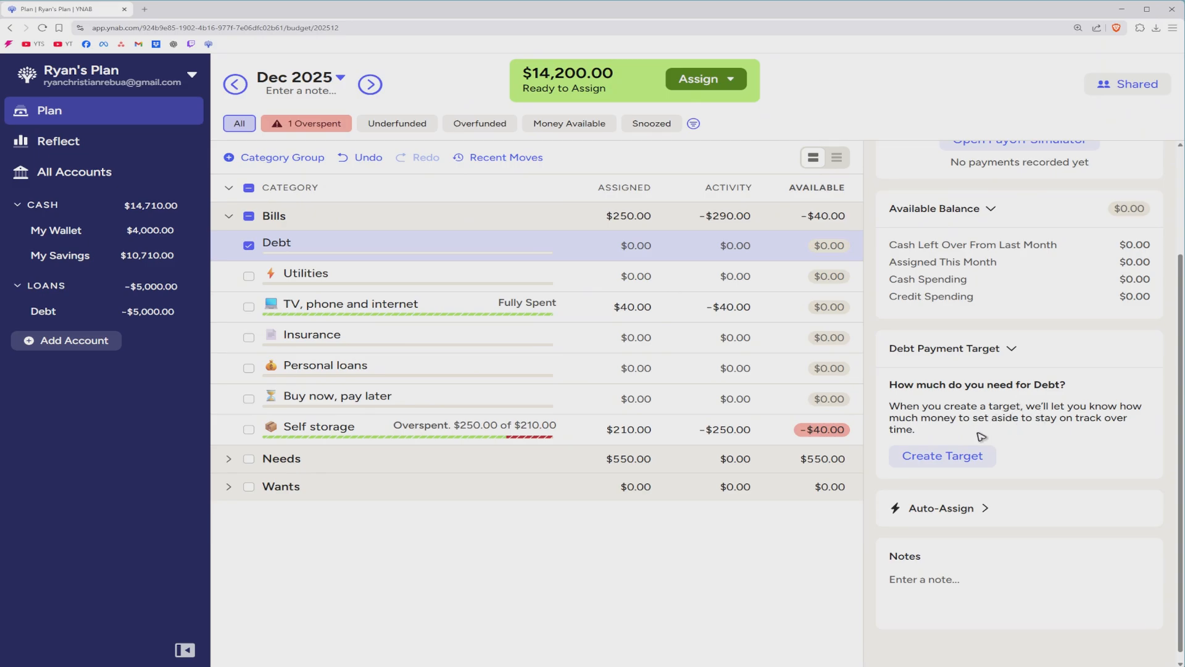
Start a Debt payment target with payoff date Dec 2026, giving a $423.47 monthly payment.
{"action": "left_click", "coordinate": [948, 456]}
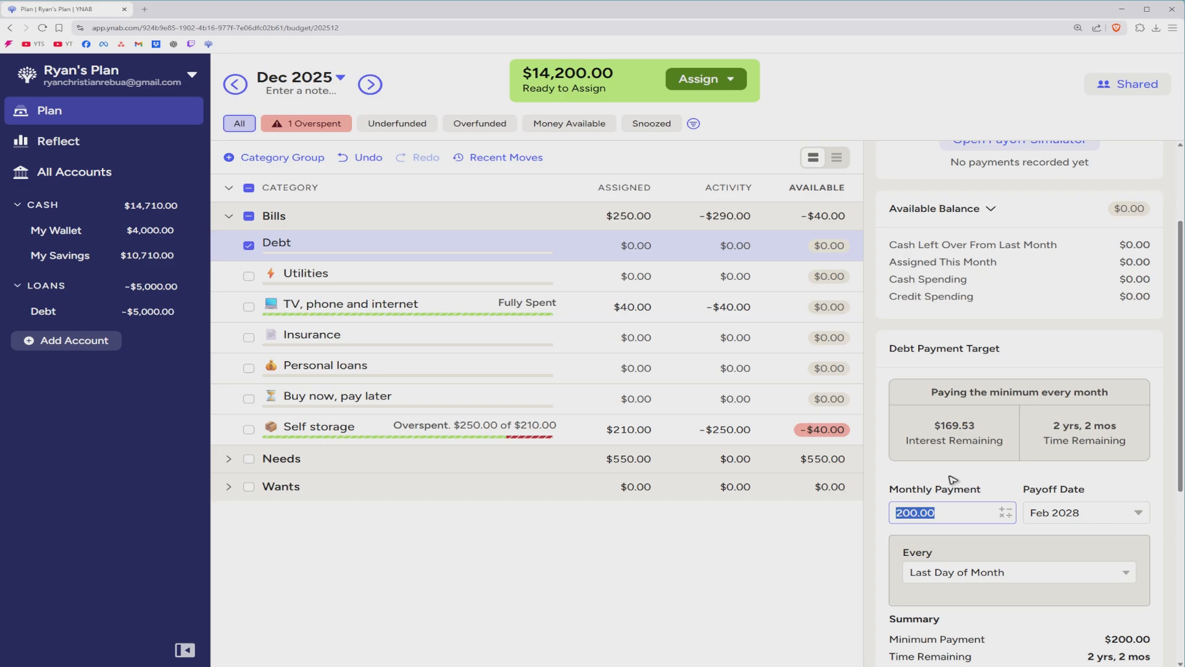
{"action": "scroll", "coordinate": [953, 480], "scroll_direction": "down", "scroll_amount": 4}
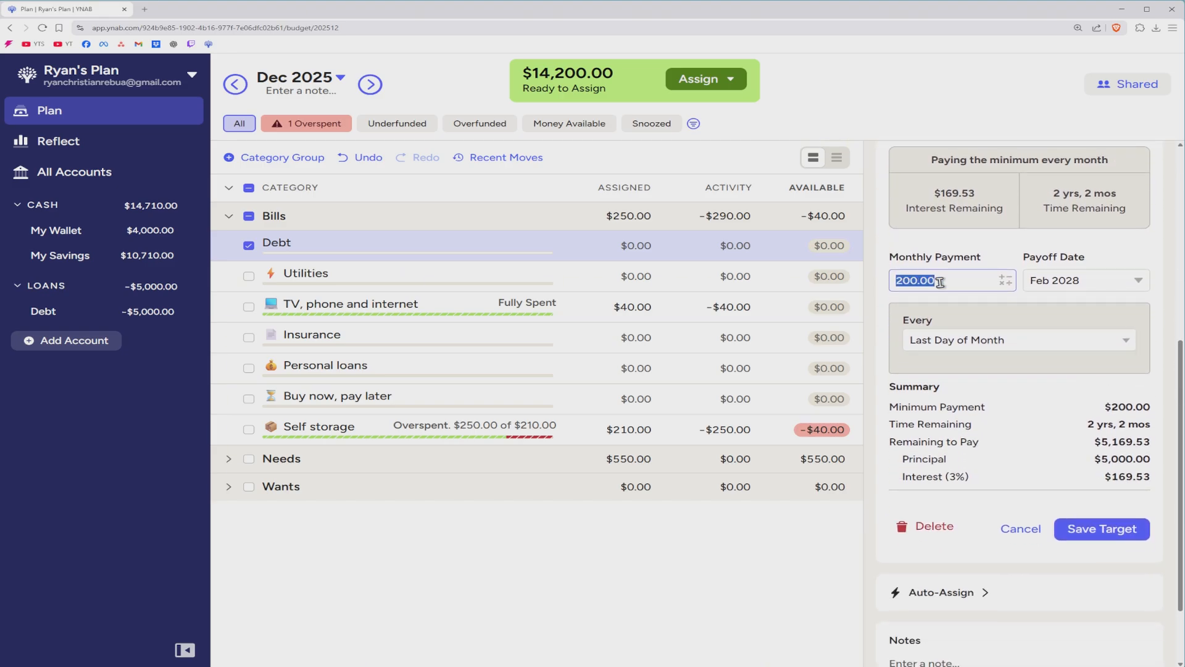
{"action": "left_click", "coordinate": [939, 282]}
{"action": "left_click", "coordinate": [1105, 284]}
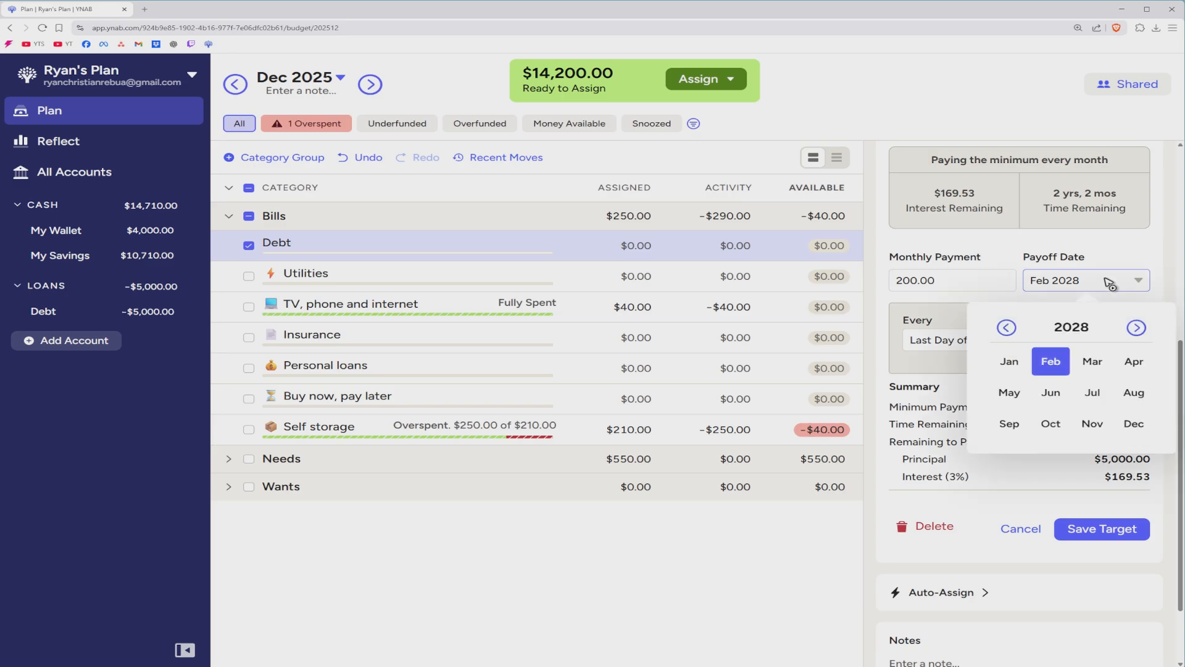
{"action": "left_click", "coordinate": [1007, 328]}
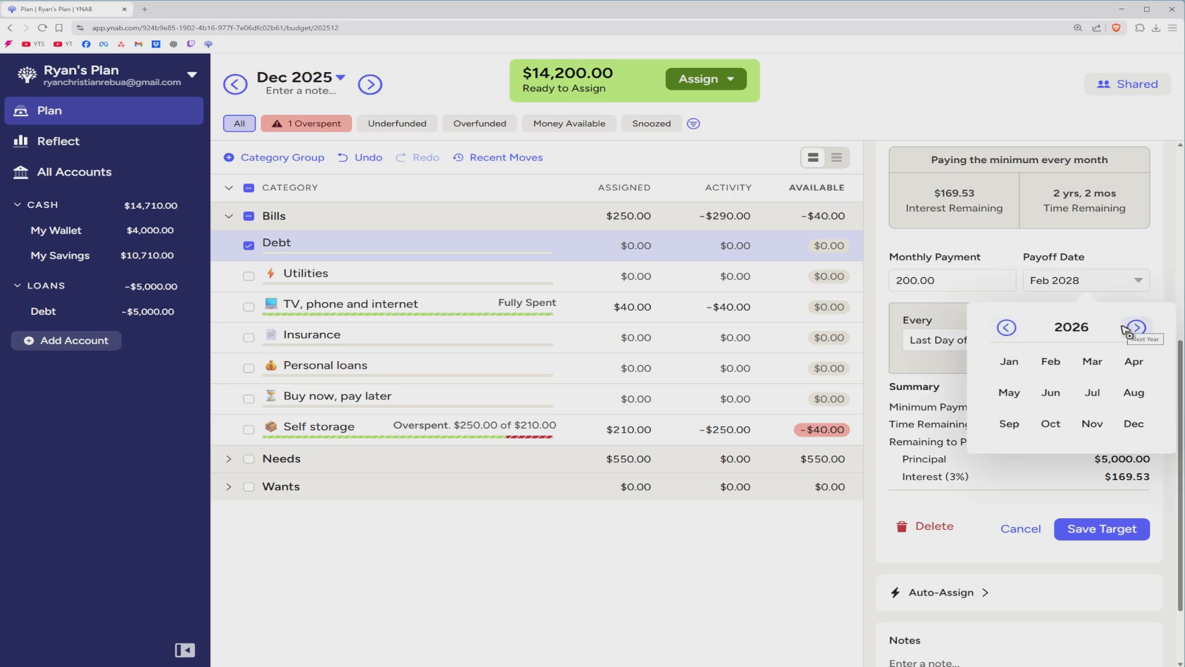
{"action": "left_click", "coordinate": [1134, 423]}
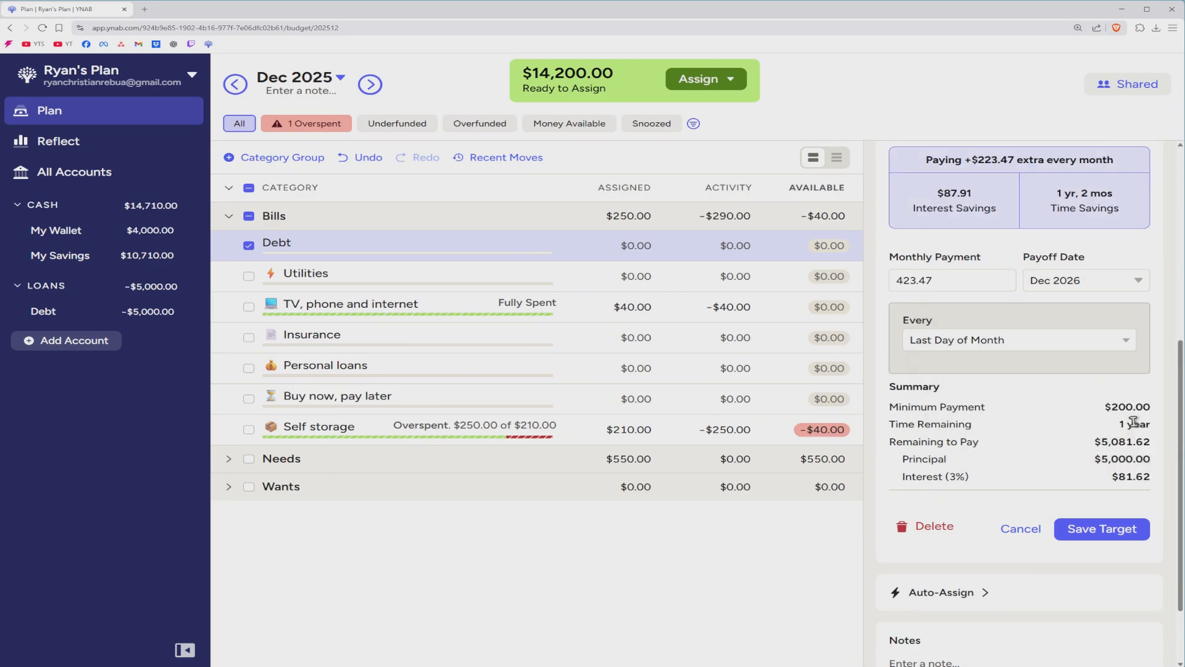
{"action": "left_click", "coordinate": [945, 281]}
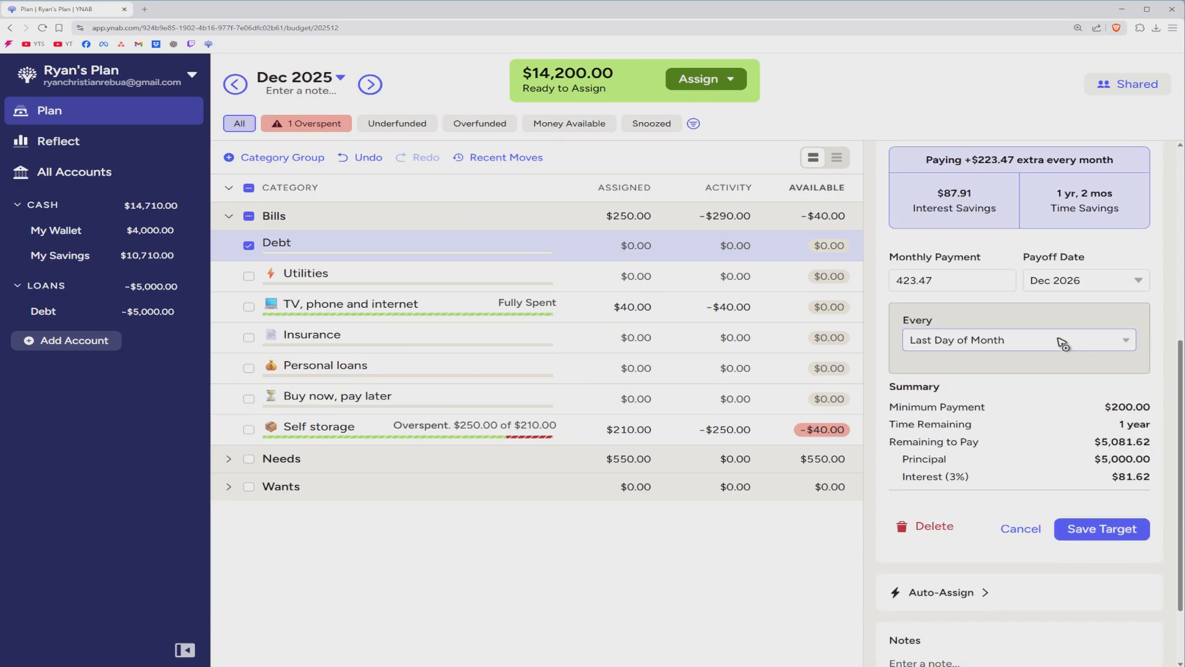
Keep the due day as Last Day of Month and save the target.
{"action": "left_click", "coordinate": [1019, 344]}
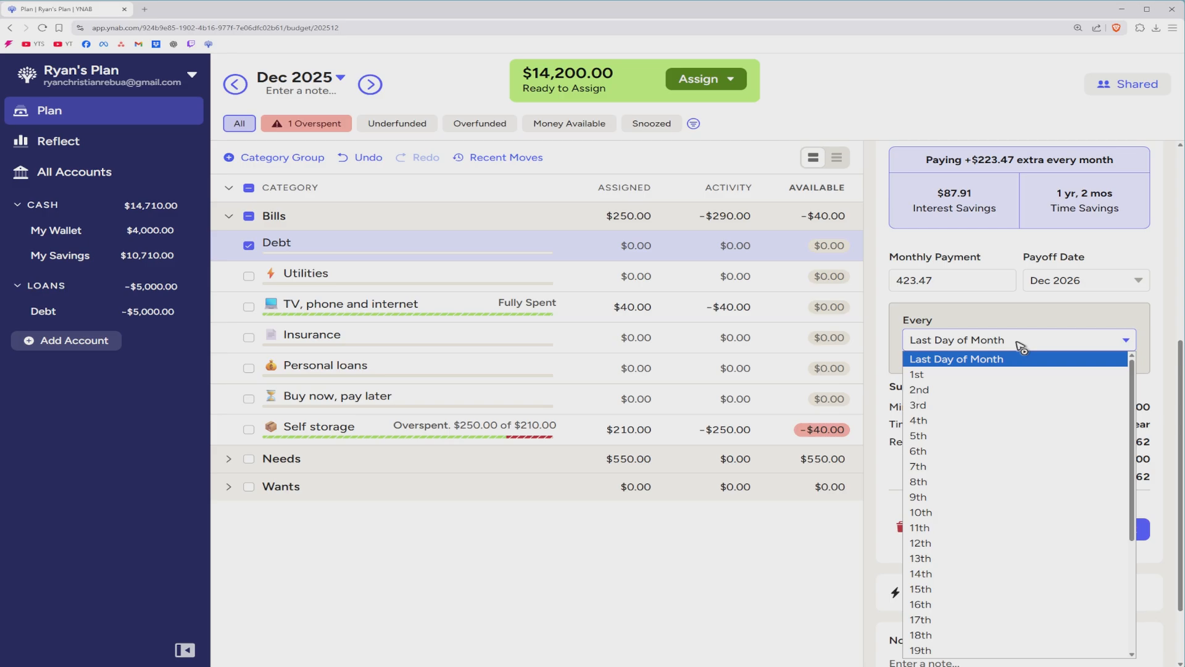
{"action": "scroll", "coordinate": [954, 574], "scroll_direction": "down", "scroll_amount": 3}
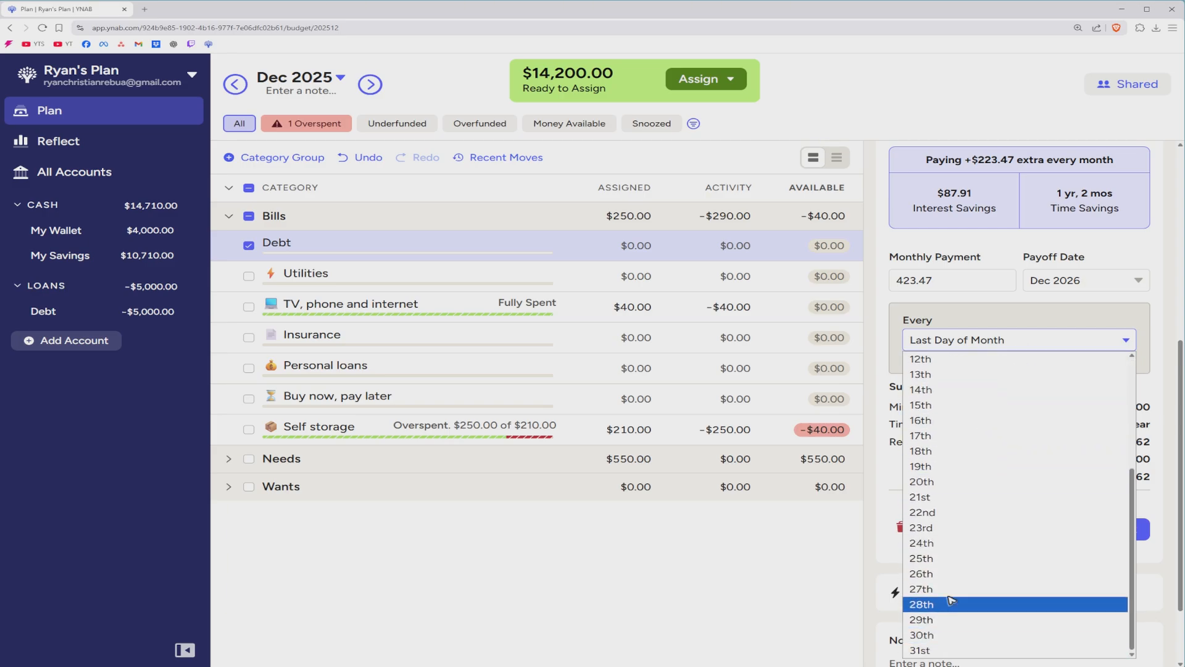
{"action": "scroll", "coordinate": [953, 506], "scroll_direction": "up", "scroll_amount": 5}
{"action": "left_click", "coordinate": [952, 361]}
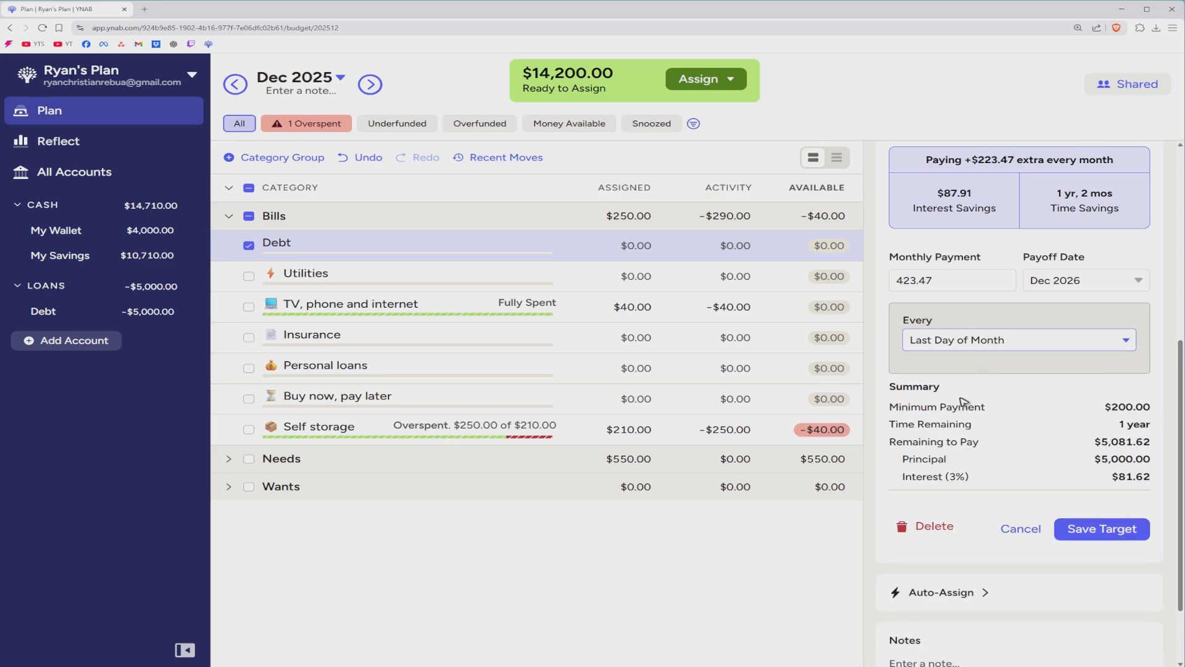
{"action": "scroll", "coordinate": [963, 401], "scroll_direction": "down", "scroll_amount": 2}
{"action": "scroll", "coordinate": [987, 426], "scroll_direction": "up", "scroll_amount": 1}
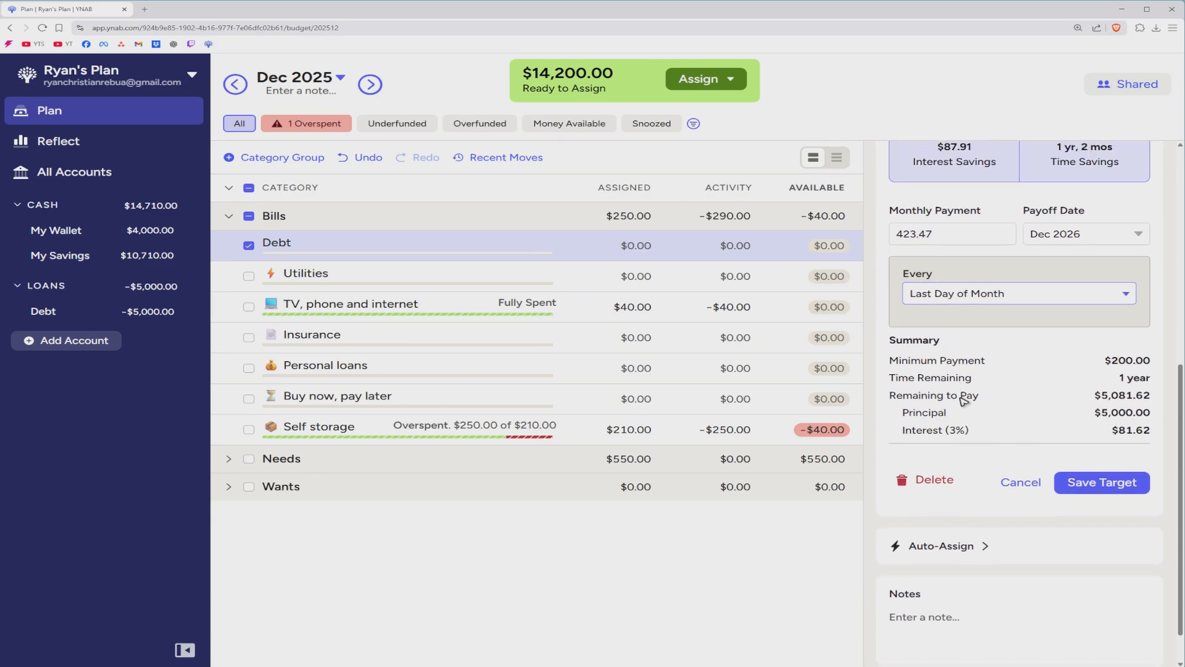
{"action": "left_click", "coordinate": [1111, 484]}
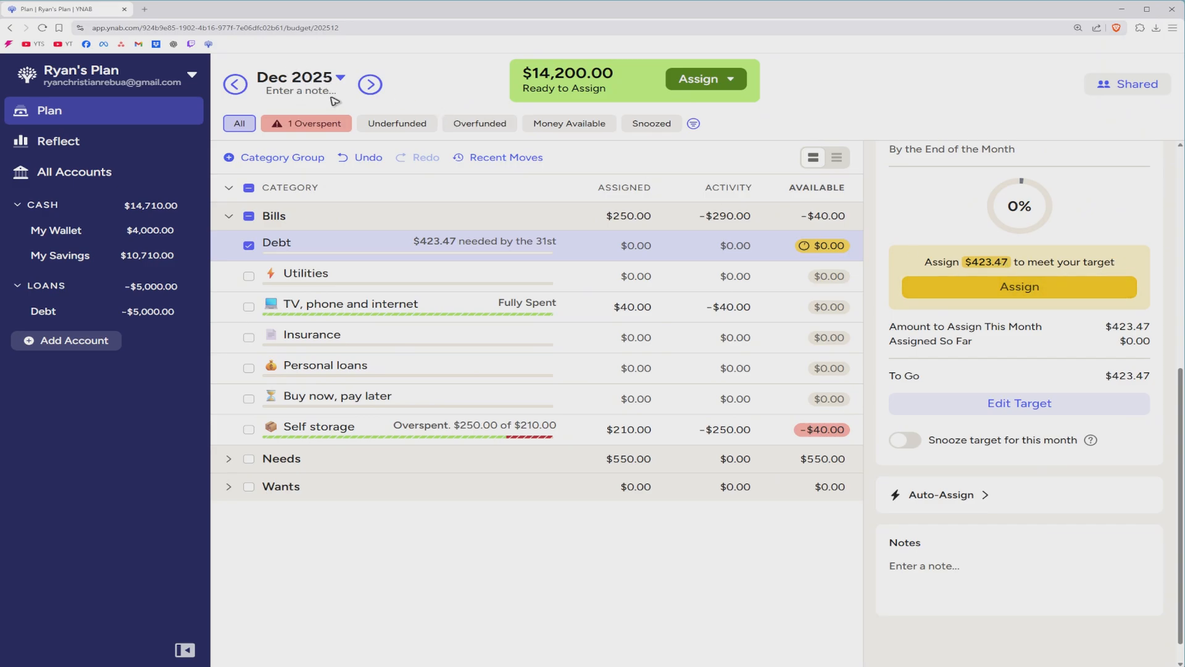
Assign $423.47 to Debt, then look at Jan 2026 and return to Dec 2025.
{"action": "left_click", "coordinate": [1019, 289]}
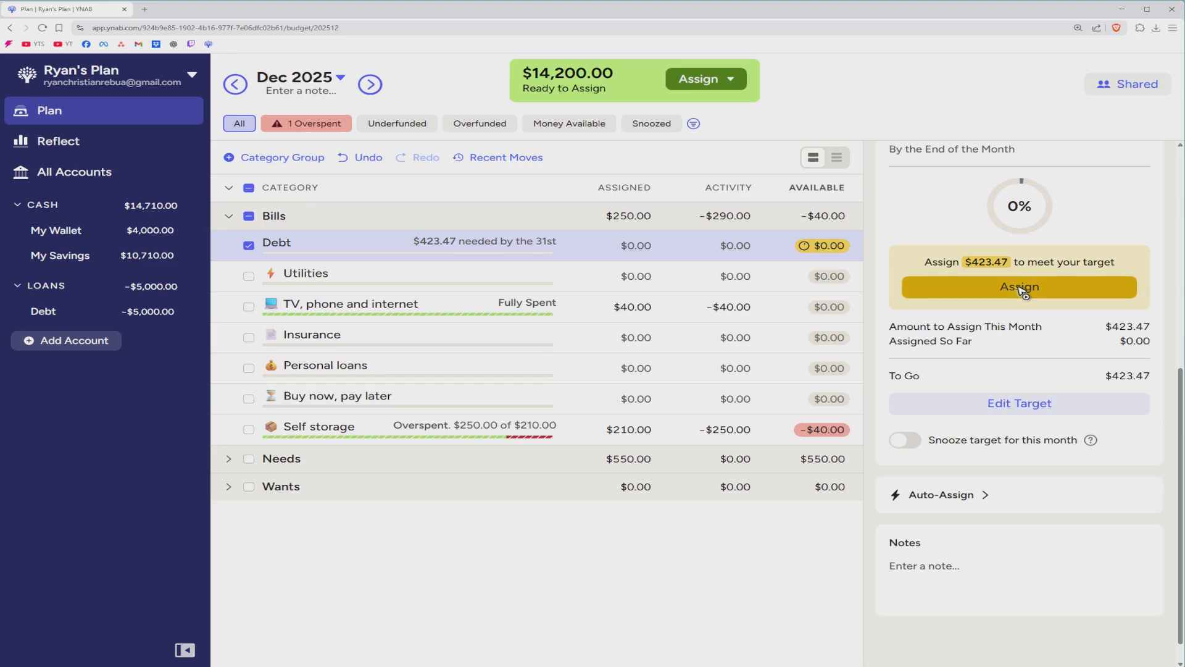
{"action": "left_click", "coordinate": [372, 86]}
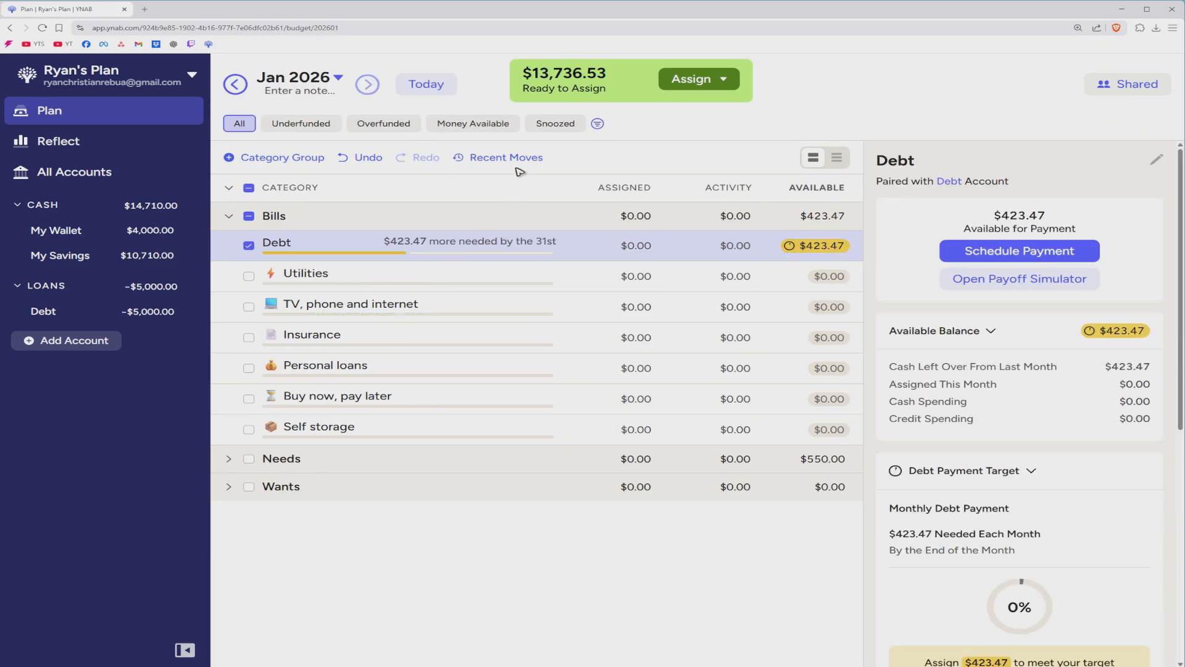
{"action": "left_click", "coordinate": [237, 87]}
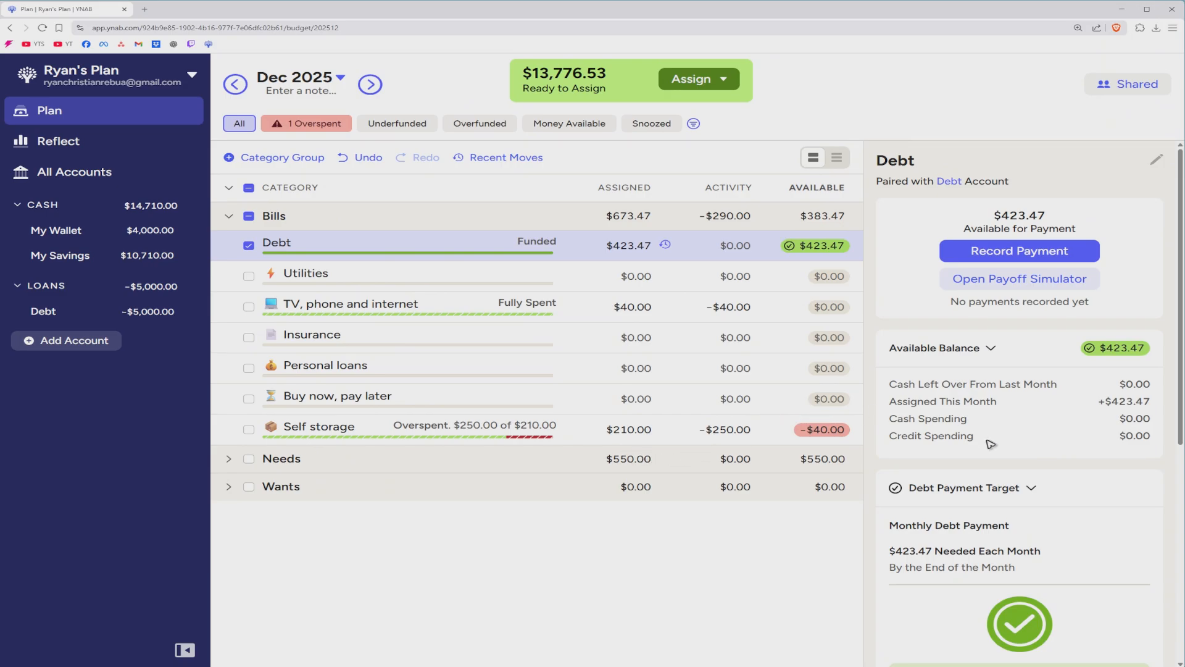
{"action": "left_click", "coordinate": [1015, 286]}
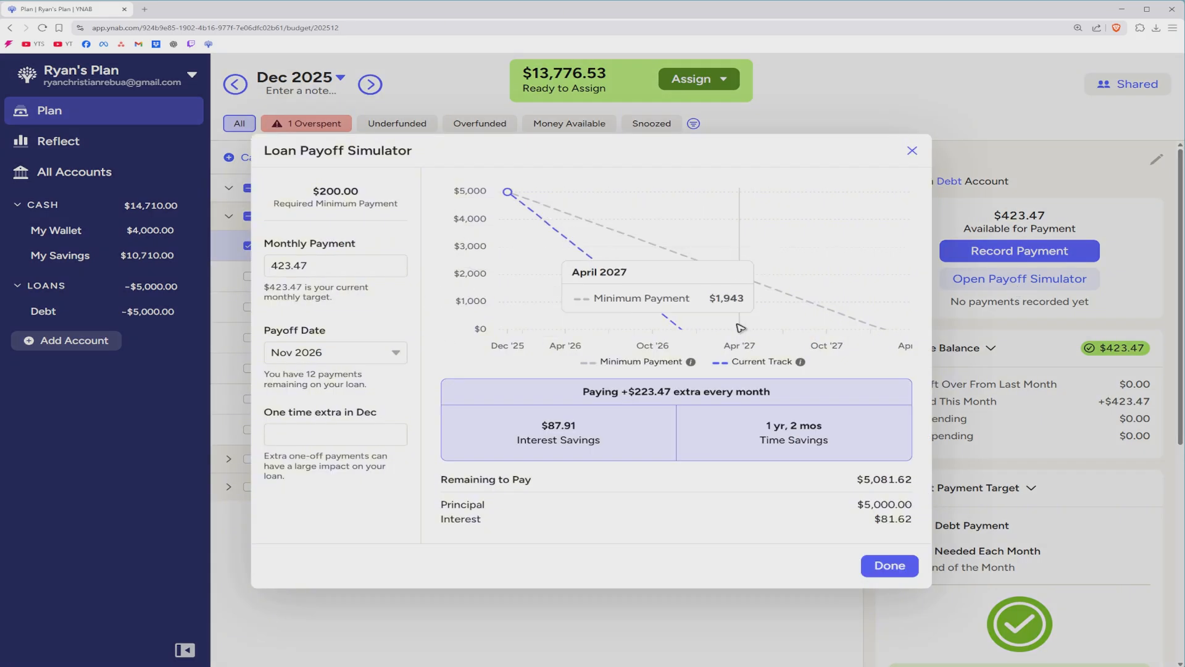
{"action": "left_click", "coordinate": [344, 266]}
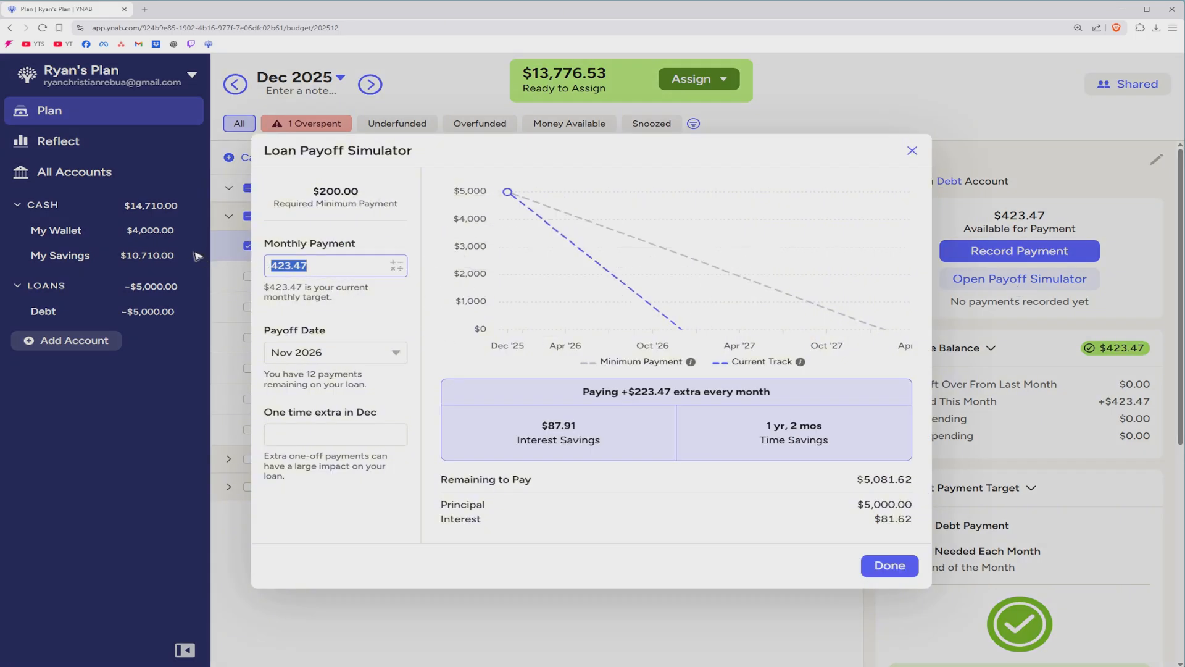
{"action": "type", "text": "600"}
{"action": "left_click", "coordinate": [360, 325]}
{"action": "left_click", "coordinate": [329, 359]}
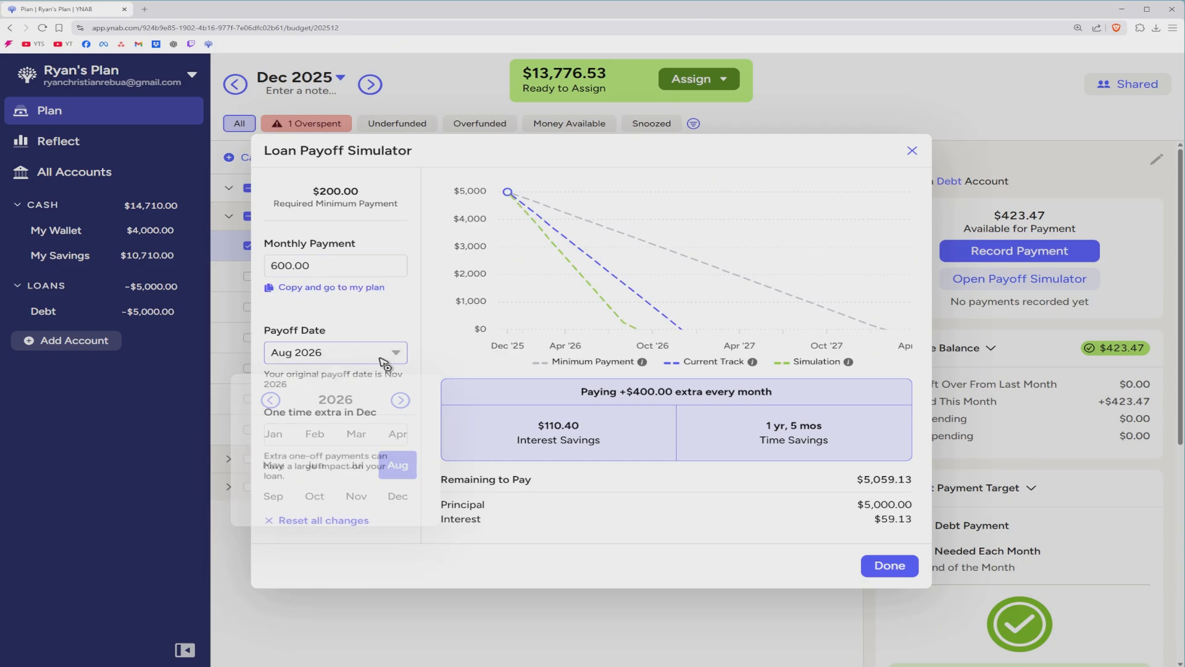
{"action": "left_click", "coordinate": [403, 499]}
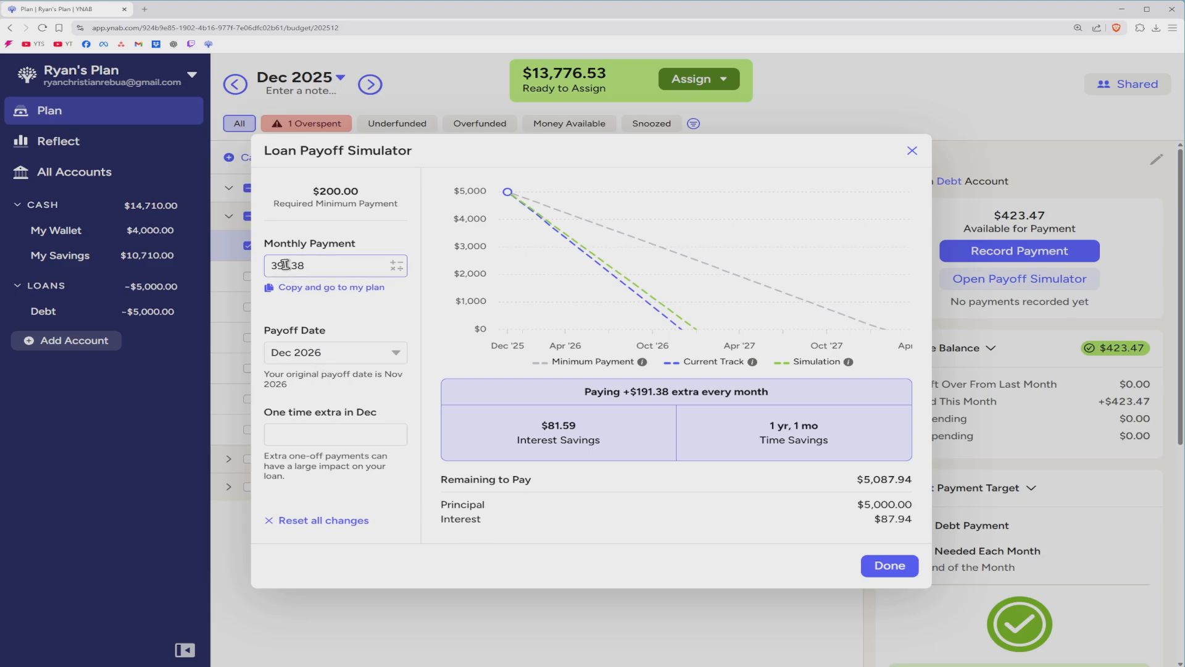
{"action": "left_click", "coordinate": [347, 267]}
{"action": "key", "text": "Right"}
{"action": "key", "text": "Right"}
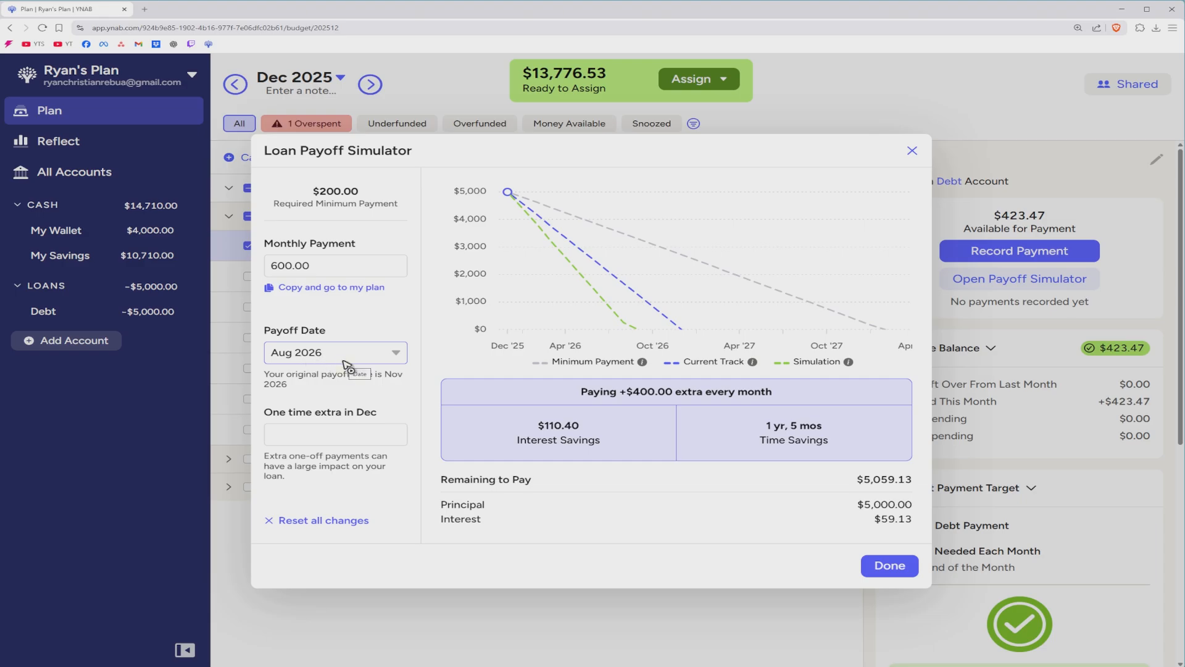
{"action": "left_click", "coordinate": [887, 564]}
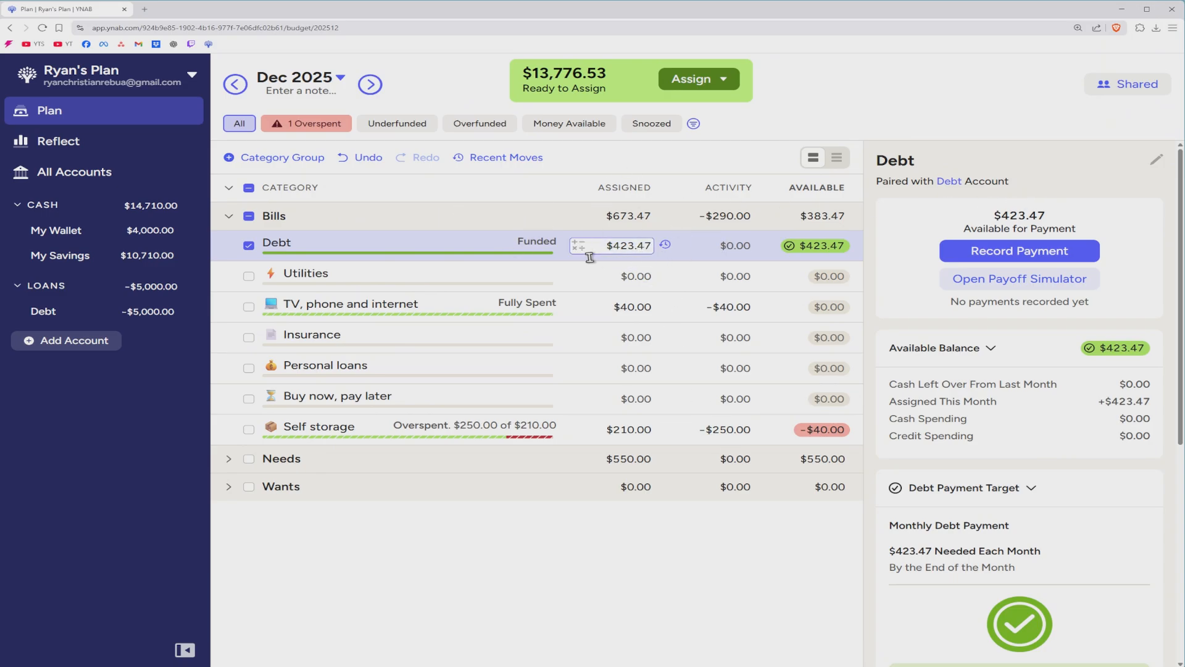
{"action": "scroll", "coordinate": [1018, 297], "scroll_direction": "down", "scroll_amount": 5}
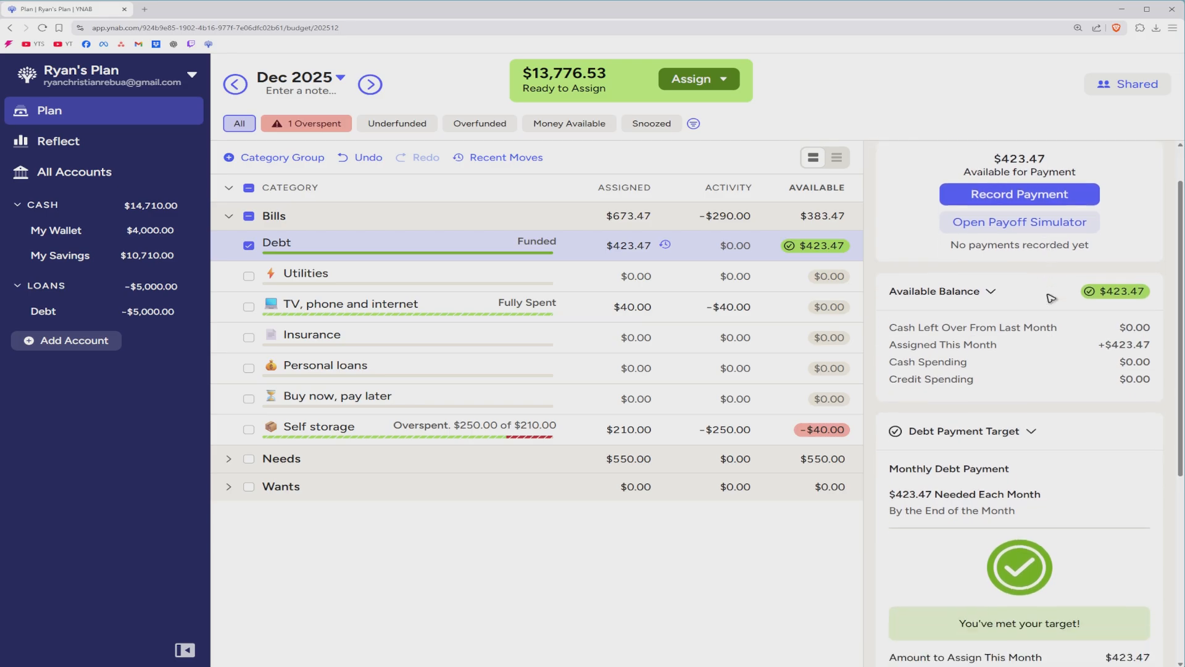
{"action": "scroll", "coordinate": [1050, 278], "scroll_direction": "down", "scroll_amount": 2}
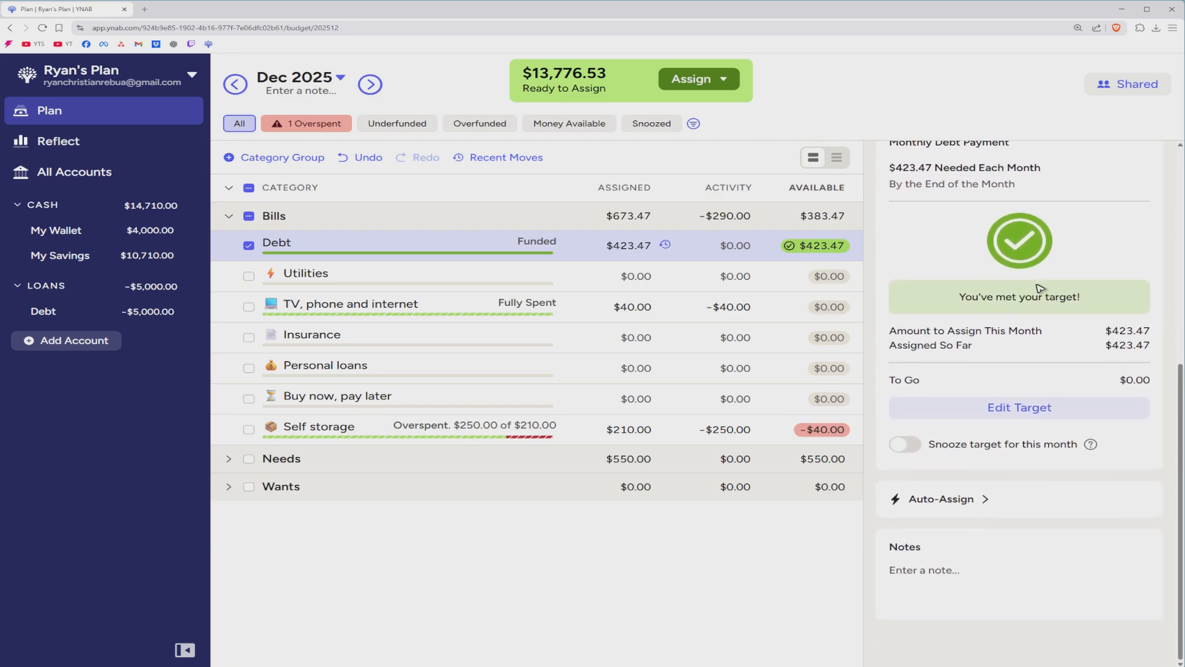